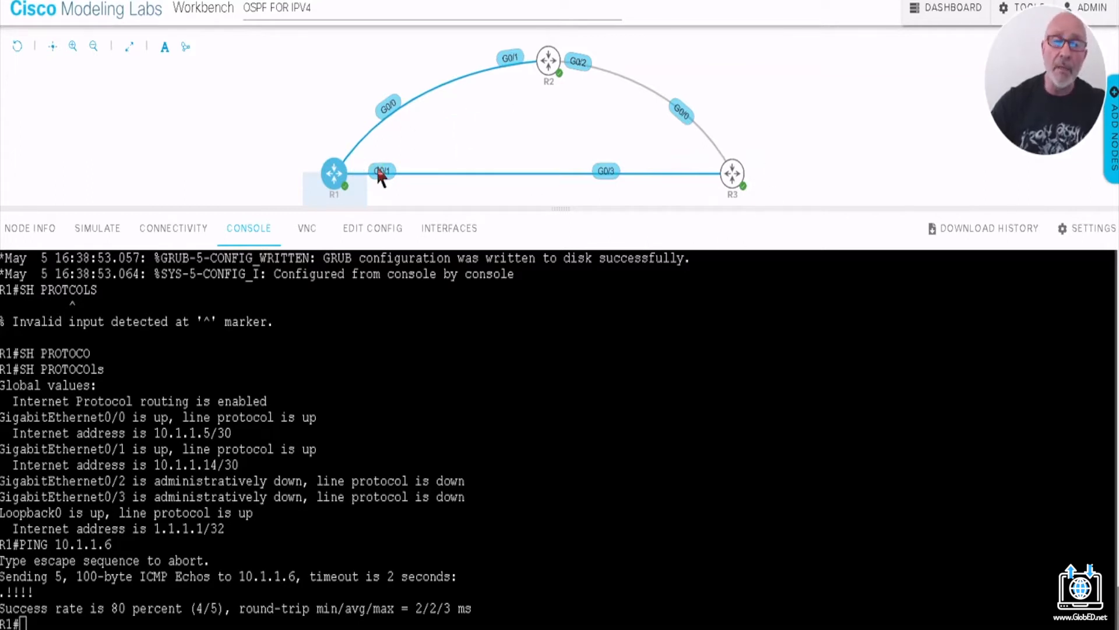
- Enter global configuration mode on R1, check the process ID options and start OSPF routing process 1
left_click(115, 618)
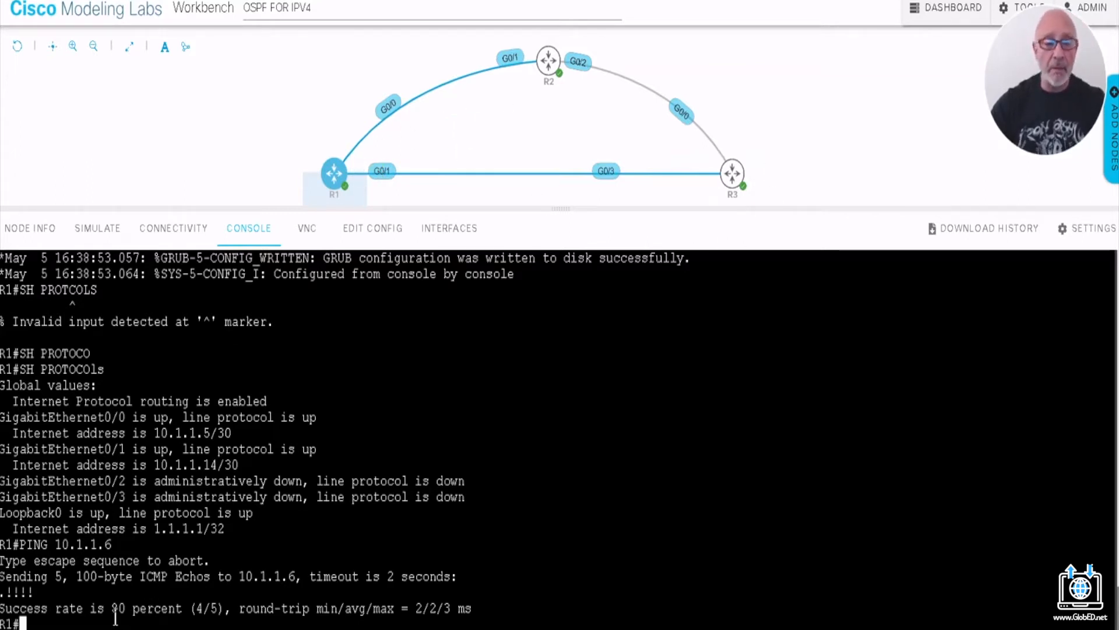
key("Return")
key("Return")
key("Return")
key("Return")
key("Return")
key("Return")
key("Return")
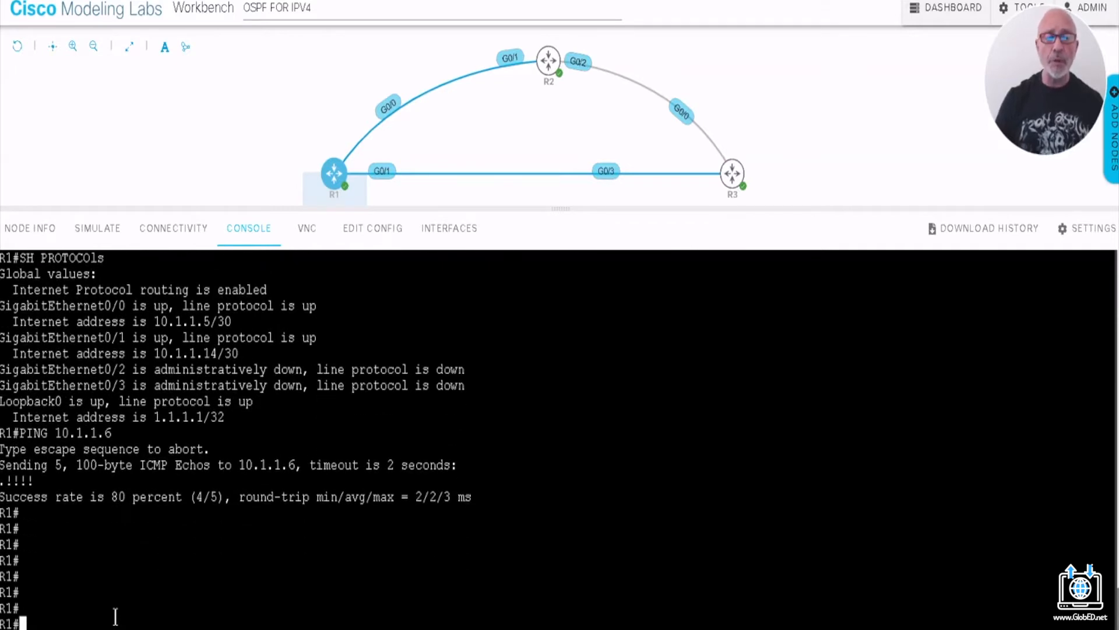
type("CONF T")
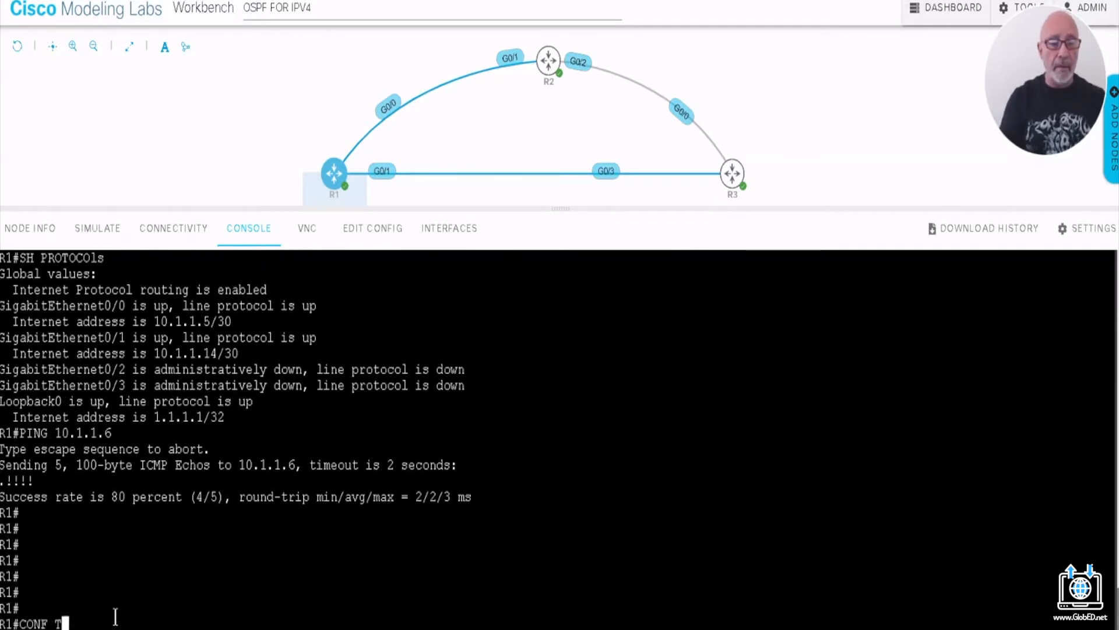
key("Return")
type("ROUTER")
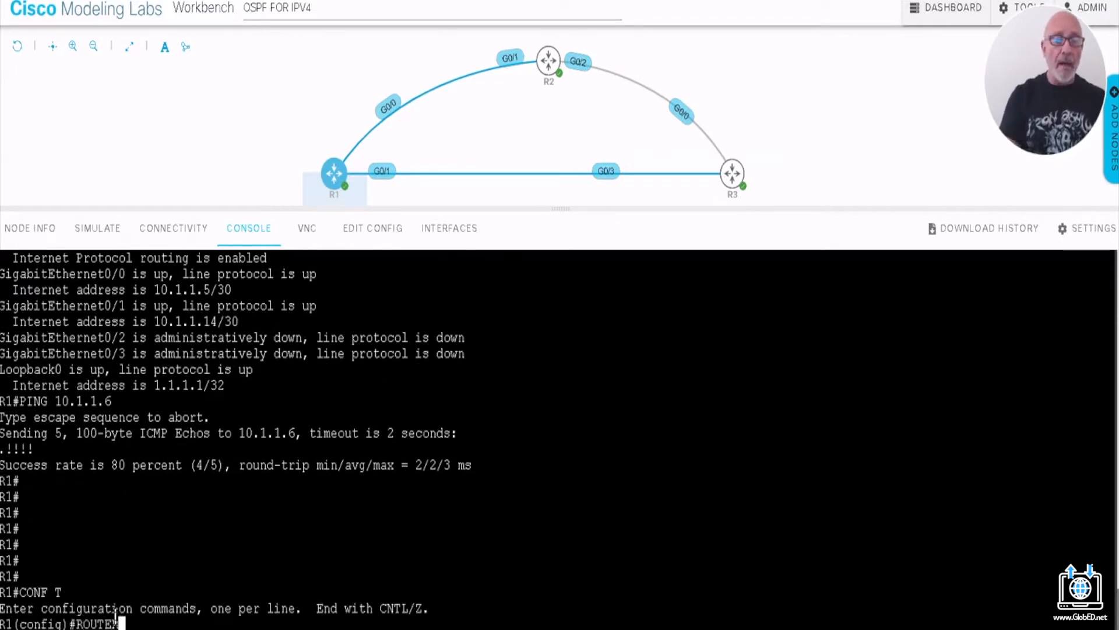
type(" OSPF ")
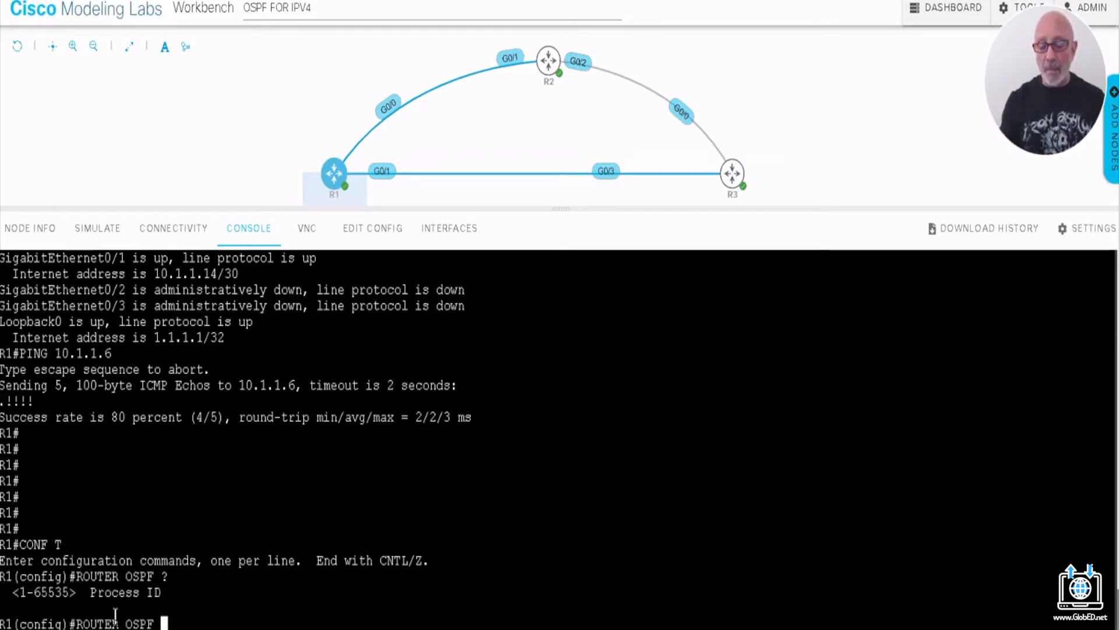
type("?1")
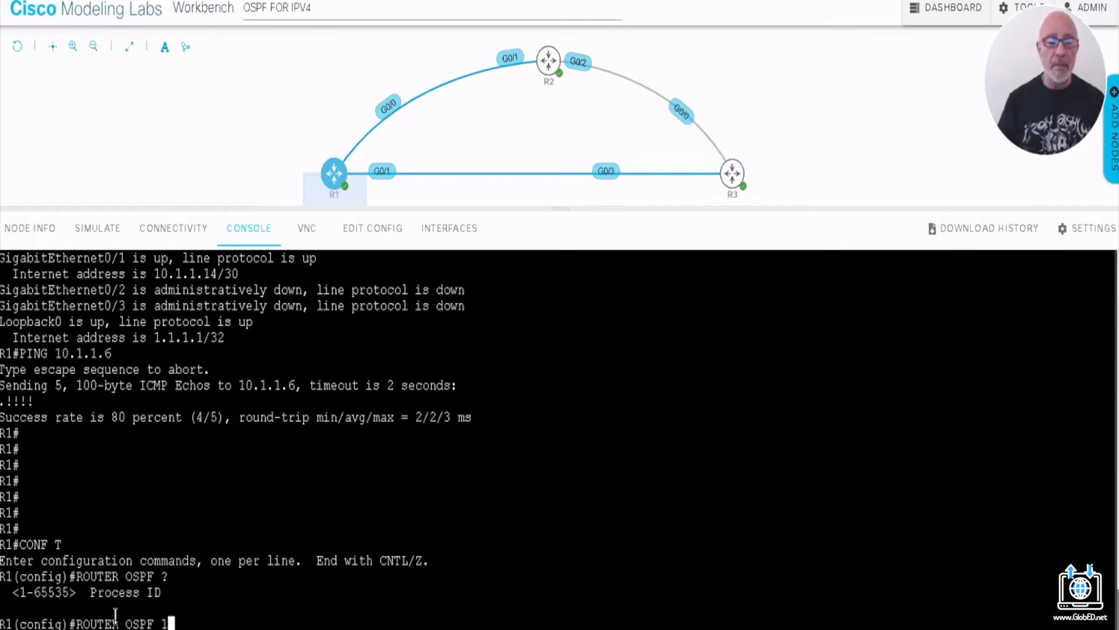
key("Return")
key("Return")
key("Return")
key("Return")
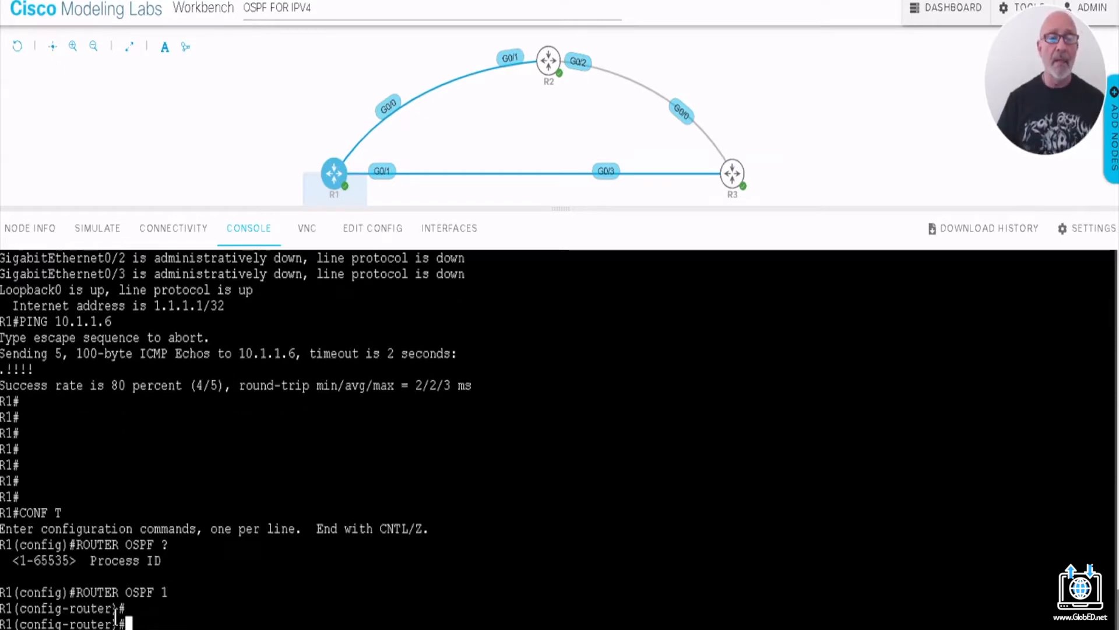
- Advertise network 10.1.1.4 with wildcard mask 0.0.0.3 in OSPF area 0
type("NE3T4WORK")
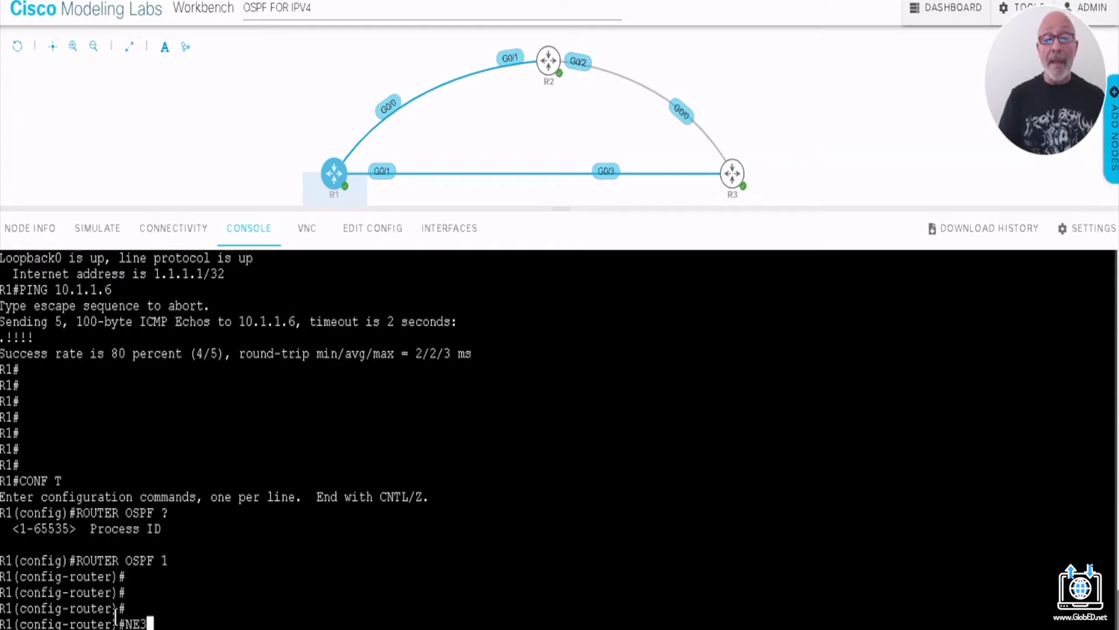
key("BackSpace")
key("BackSpace")
key("BackSpace")
key("BackSpace")
key("BackSpace")
key("BackSpace")
key("BackSpace")
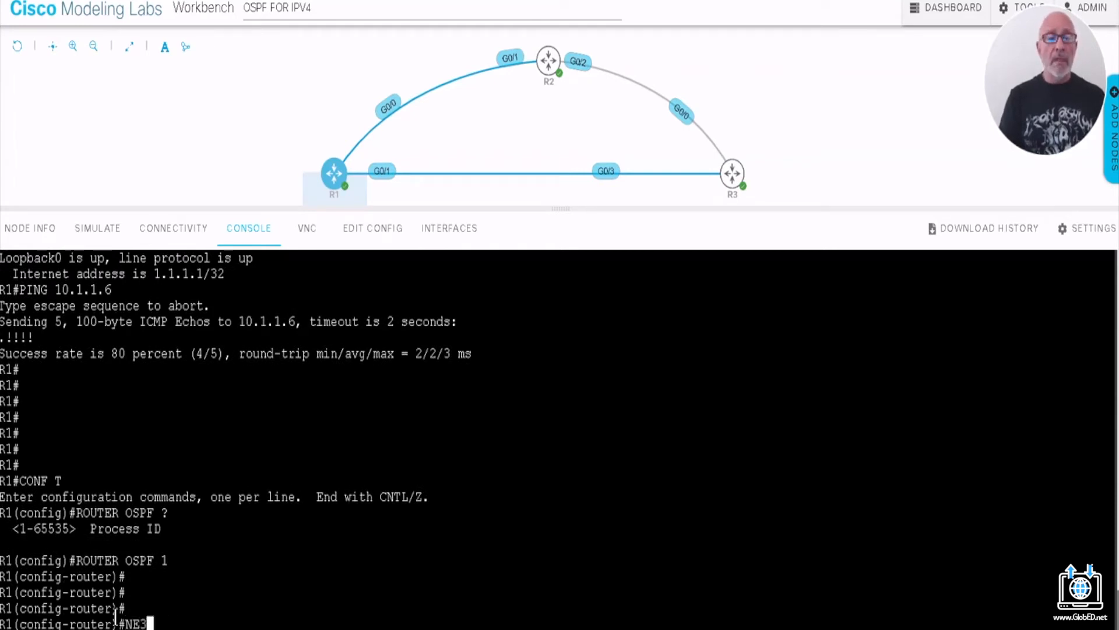
type("TWORK")
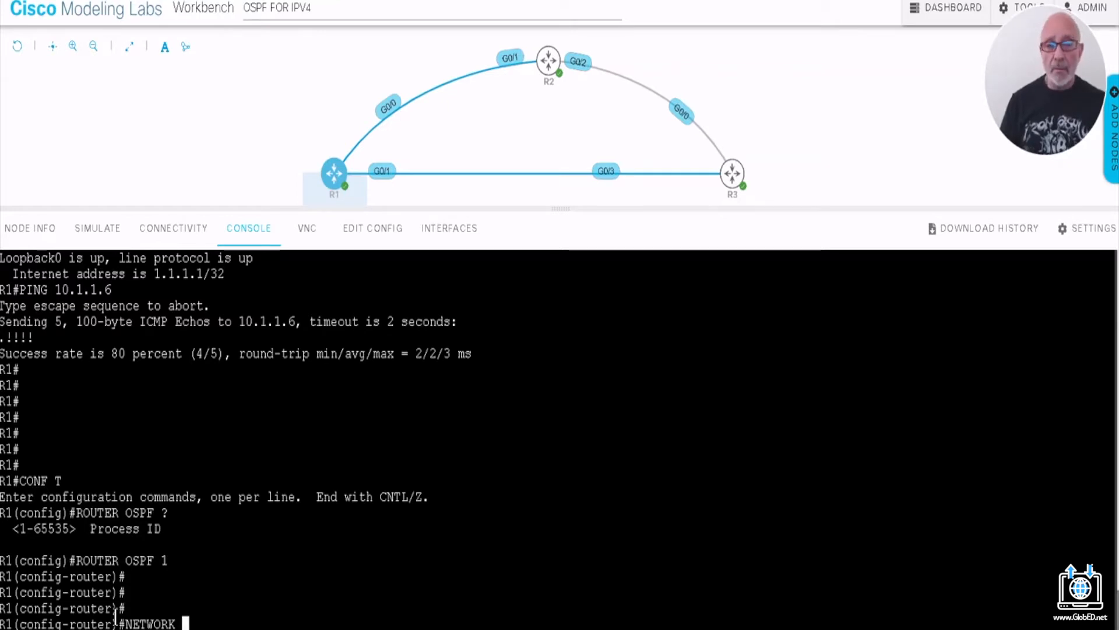
type("10.")
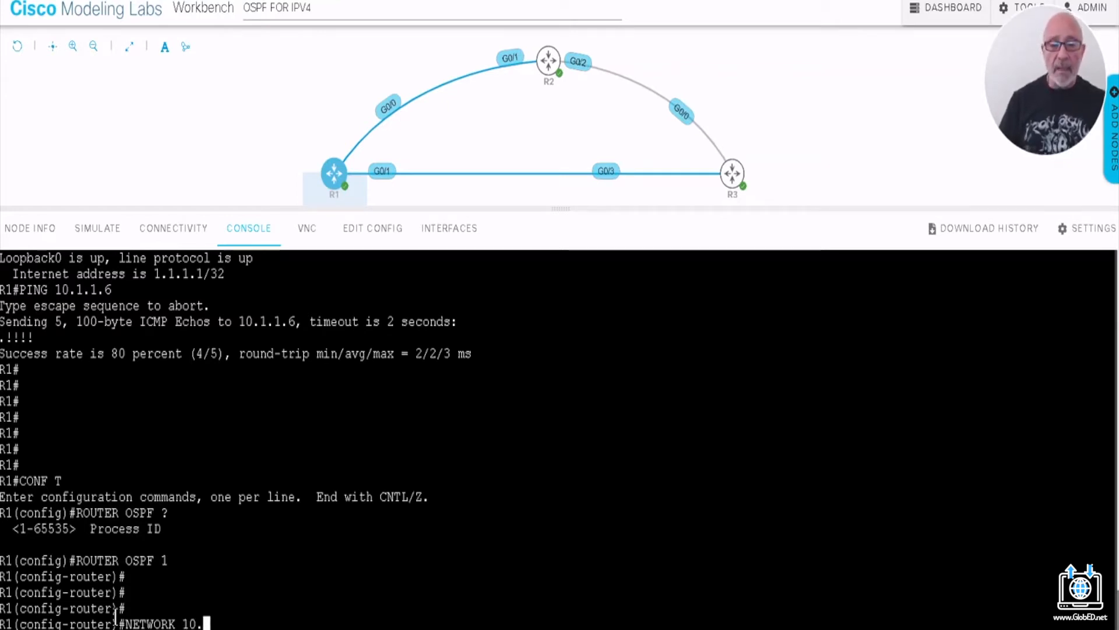
type("1.1.4 0.0.0.3")
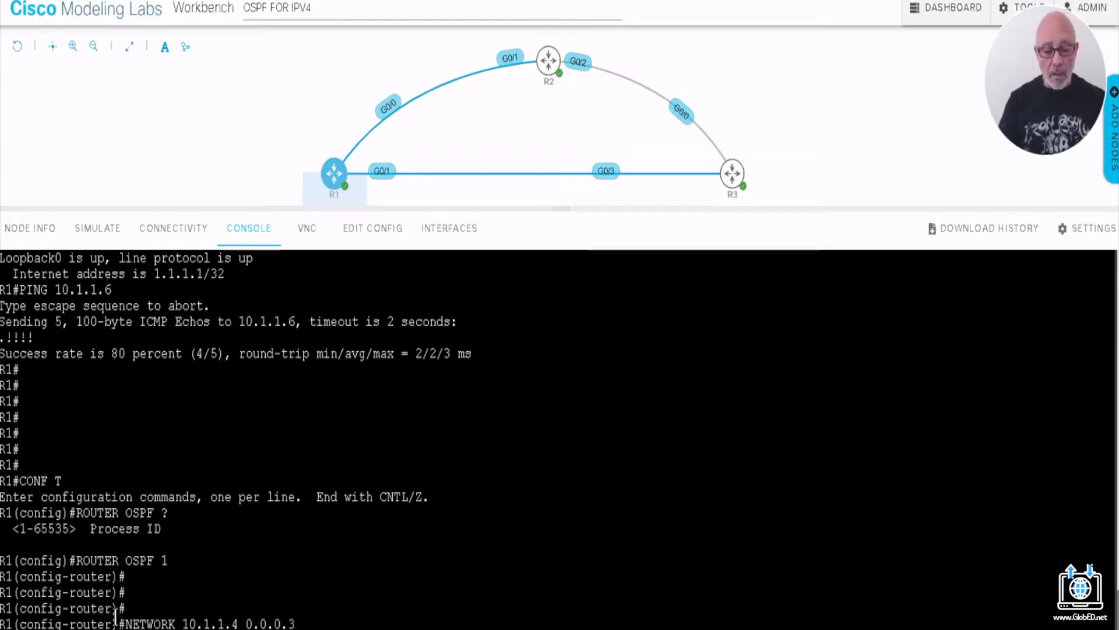
type(" AREA 0")
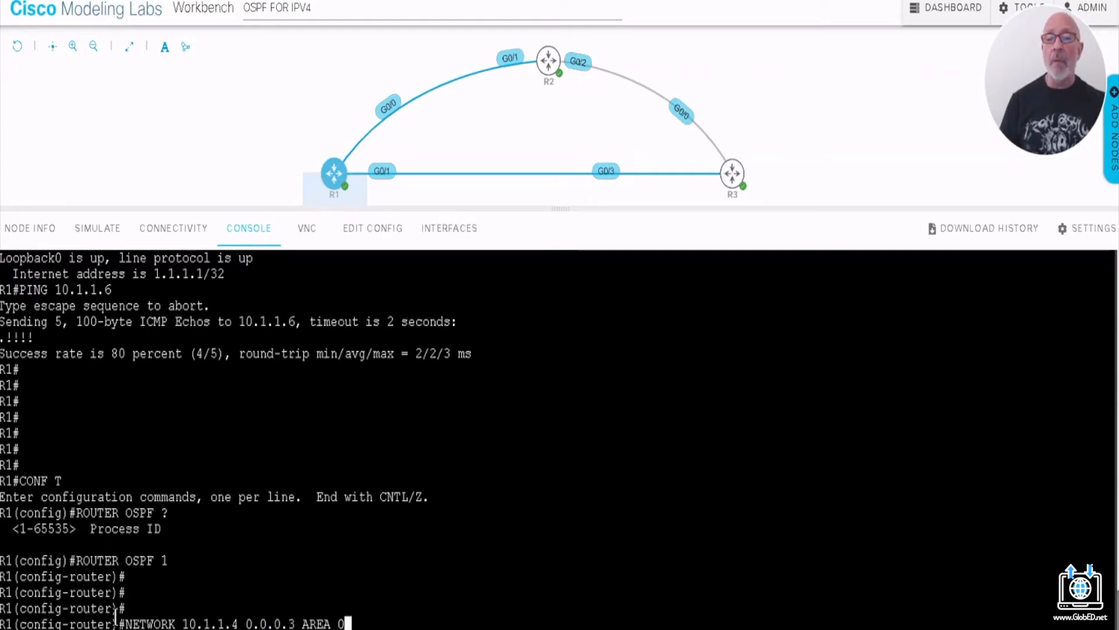
key("Return")
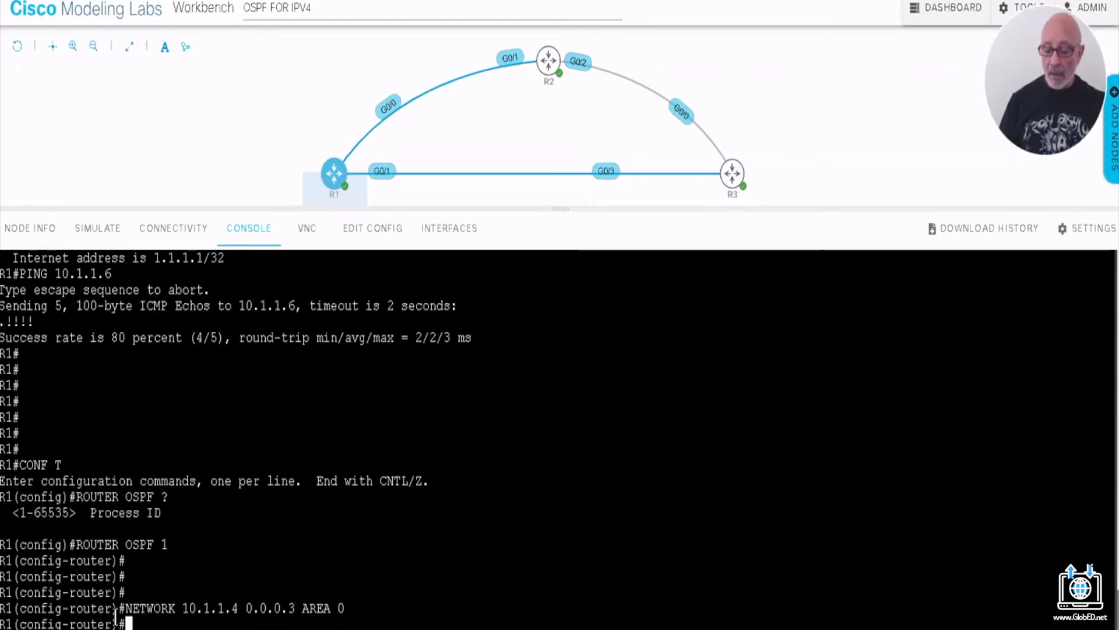
- Advertise network 10.1.1.12 with wildcard mask 0.0.0.3 in area 0 by reusing the previous network statement
key("Up")
key("Left")
key("Left")
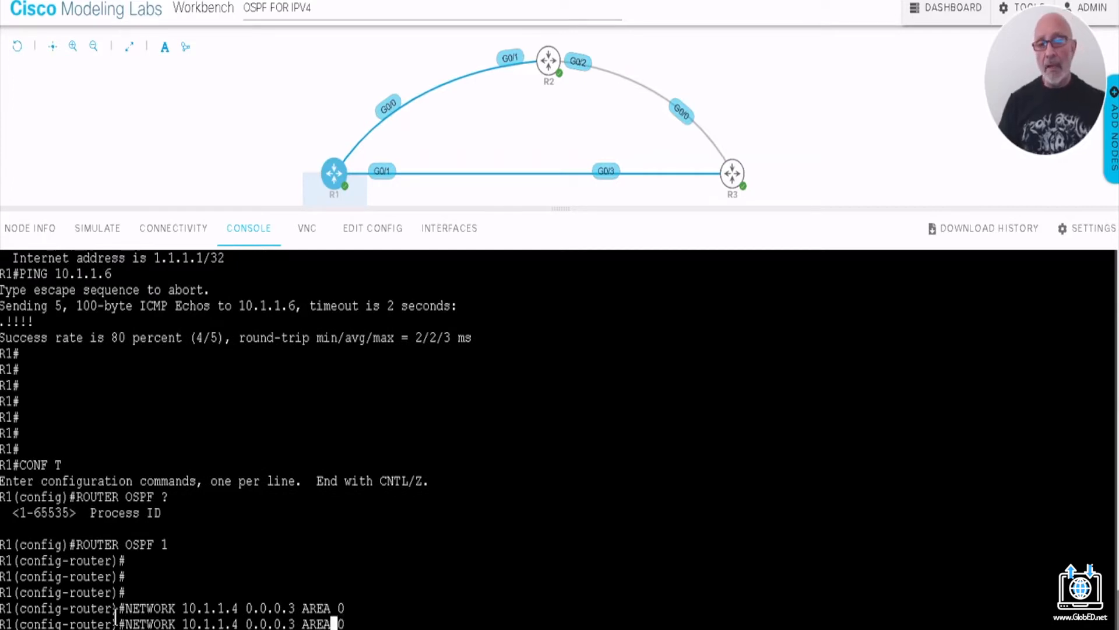
key("Left")
key("Left")
key("Left")
key("Left")
key("Left")
key("Left")
key("Left")
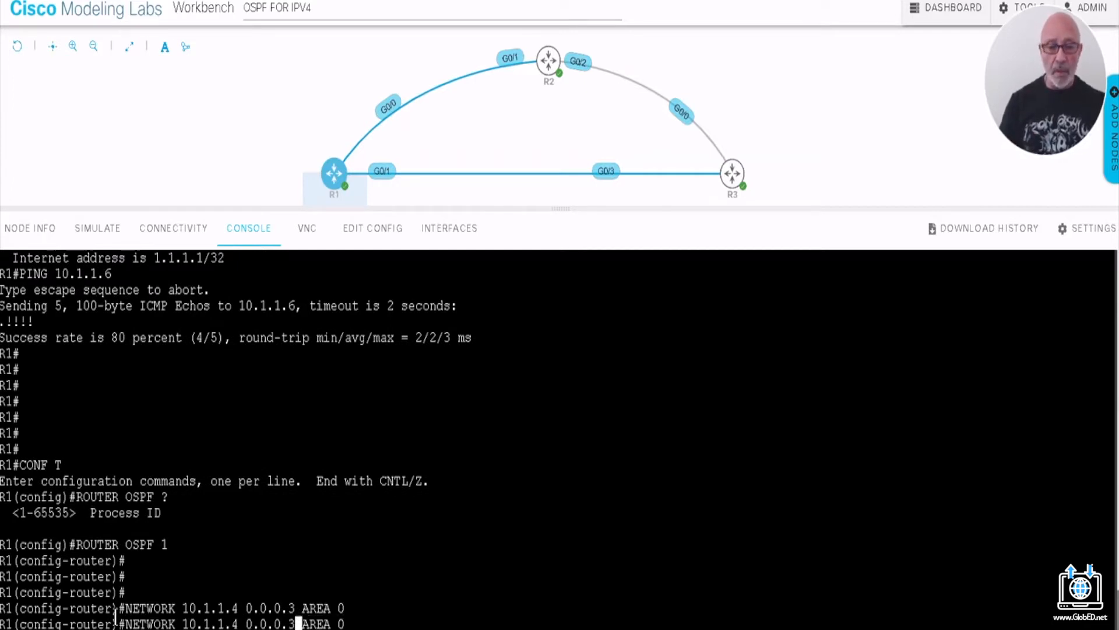
key("BackSpace")
type("12")
key("Return")
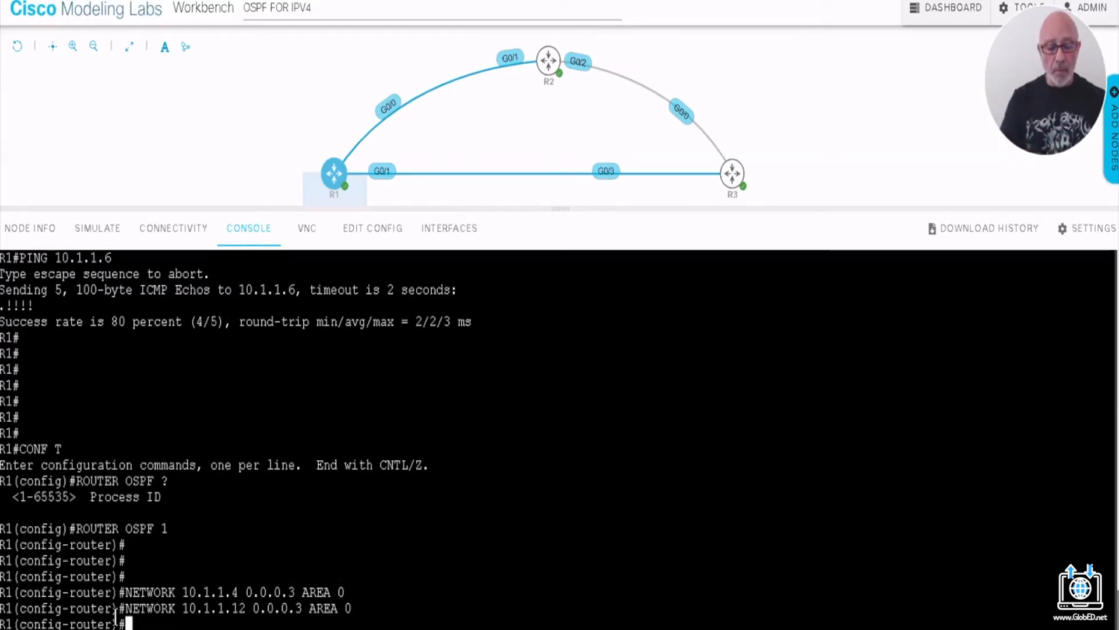
- Advertise R1's loopback address 1.1.1.1 with wildcard mask 0.0.0.0 in OSPF area 0
type("NETWORK 1.1.1.")
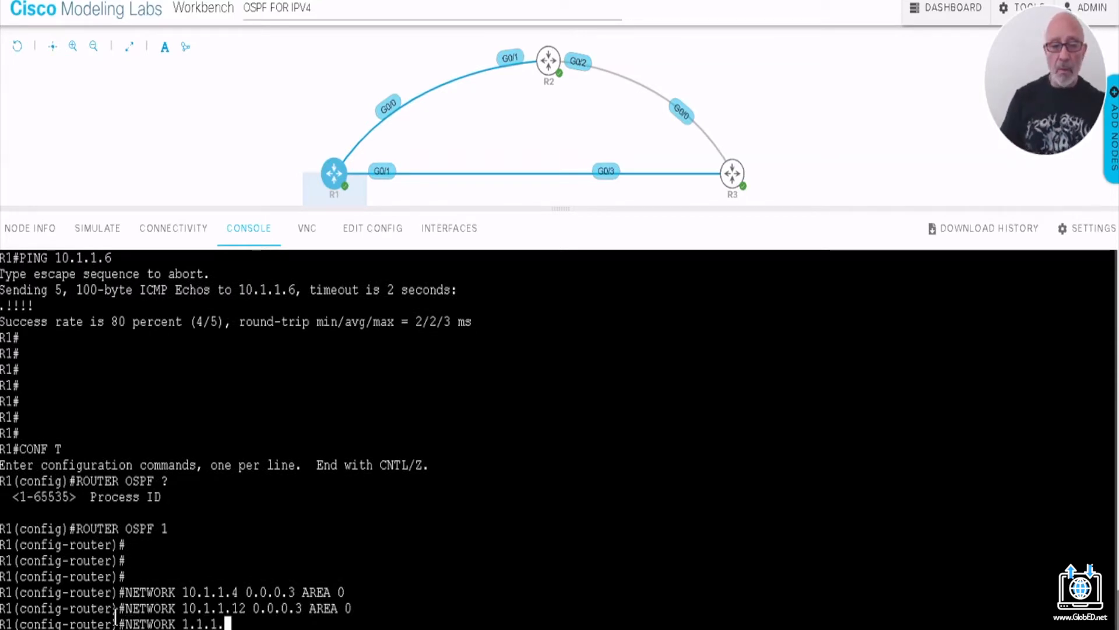
type("1 .0.0.0")
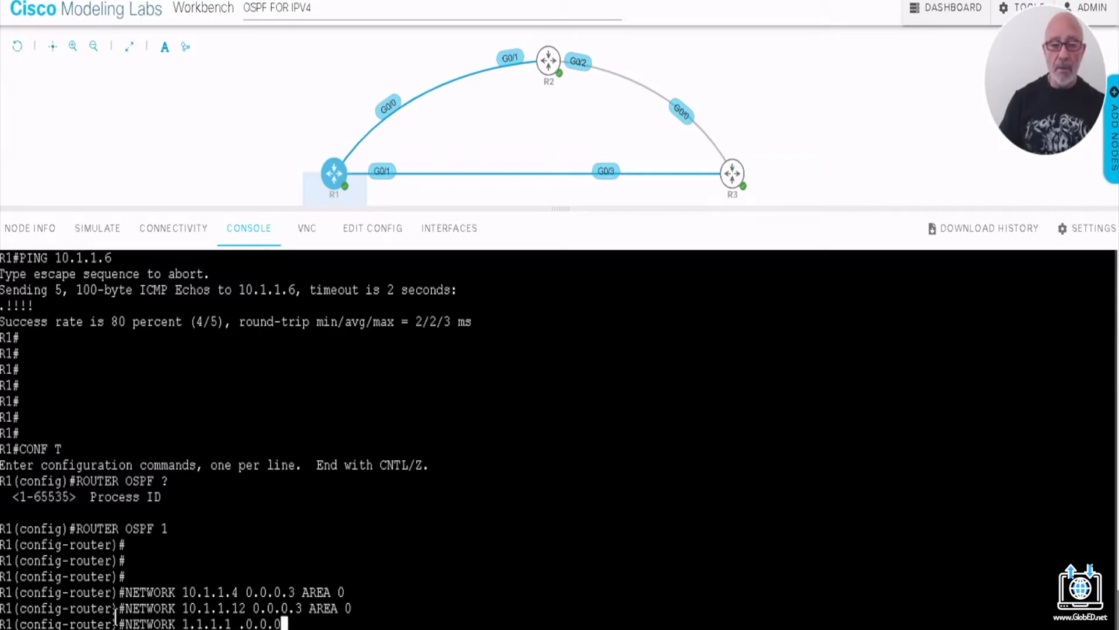
type(".0 AREA")
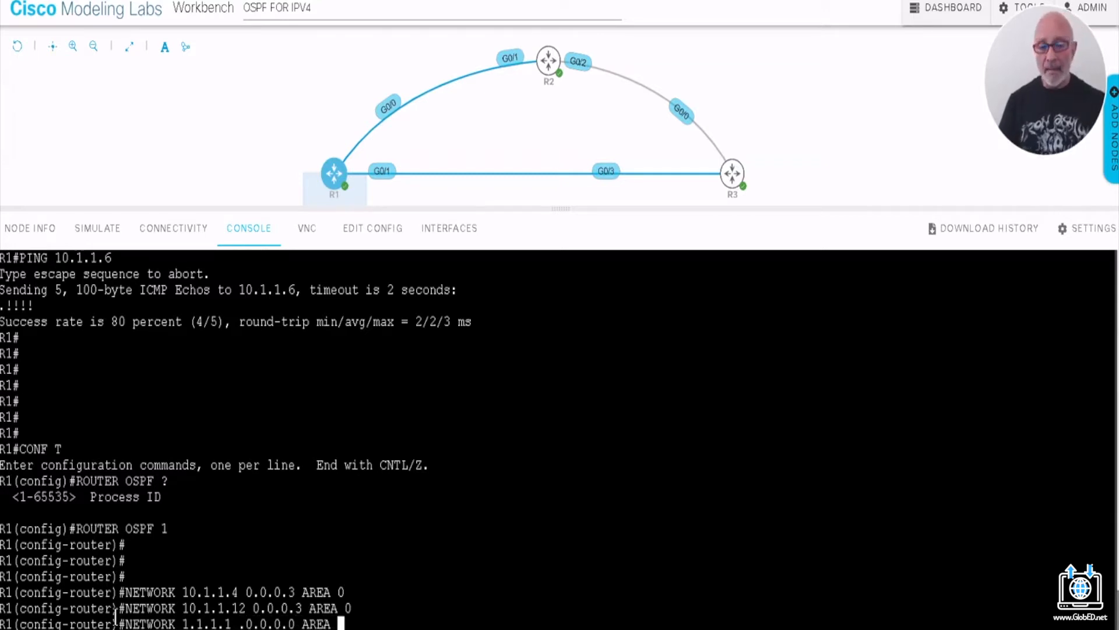
type("0")
key("Return")
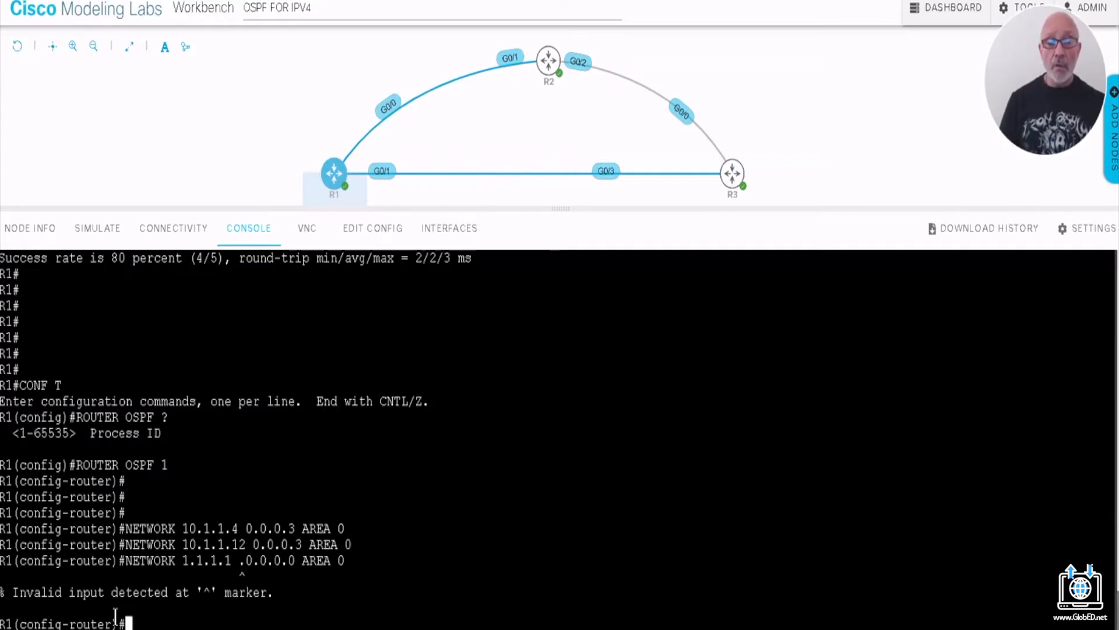
key("Up")
key("Left")
key("Left")
key("Left")
key("Left")
key("Left")
key("Left")
key("Left")
key("Left")
key("Left")
key("Left")
key("Left")
key("Left")
key("Left")
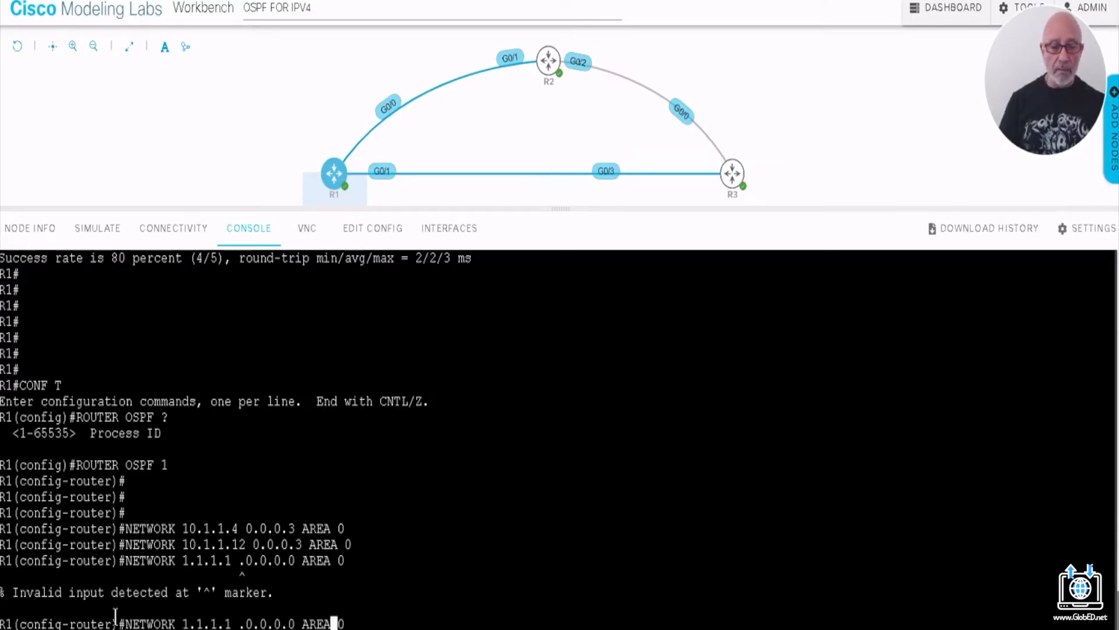
key("Left")
key("BackSpace")
key("Return")
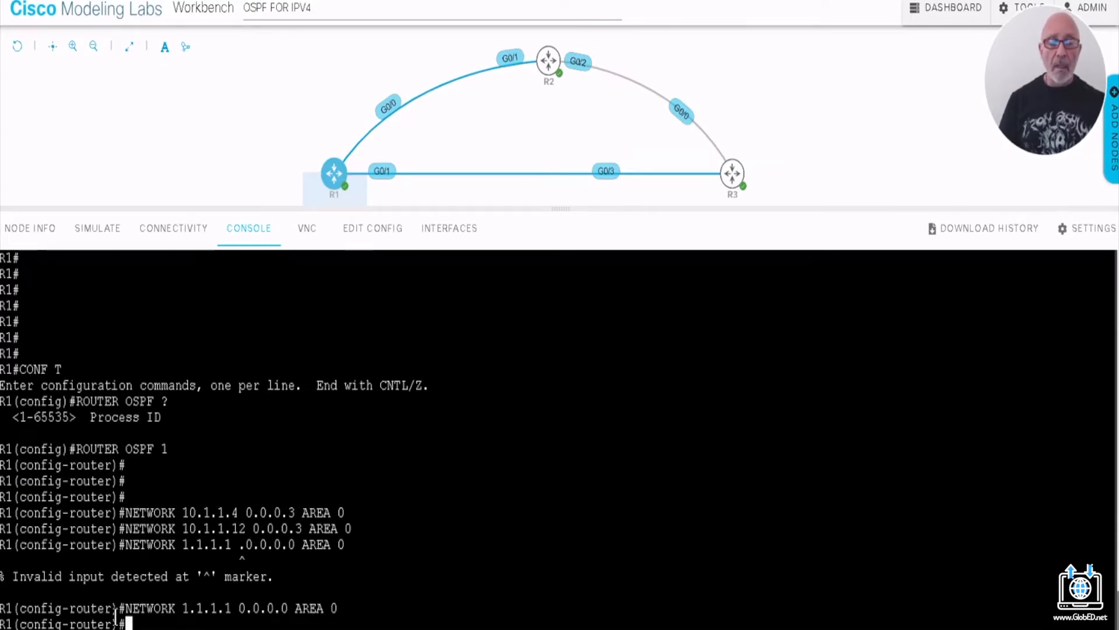
- Save R1's running configuration from within router configuration mode using DO WR
key("Return")
key("Return")
key("Return")
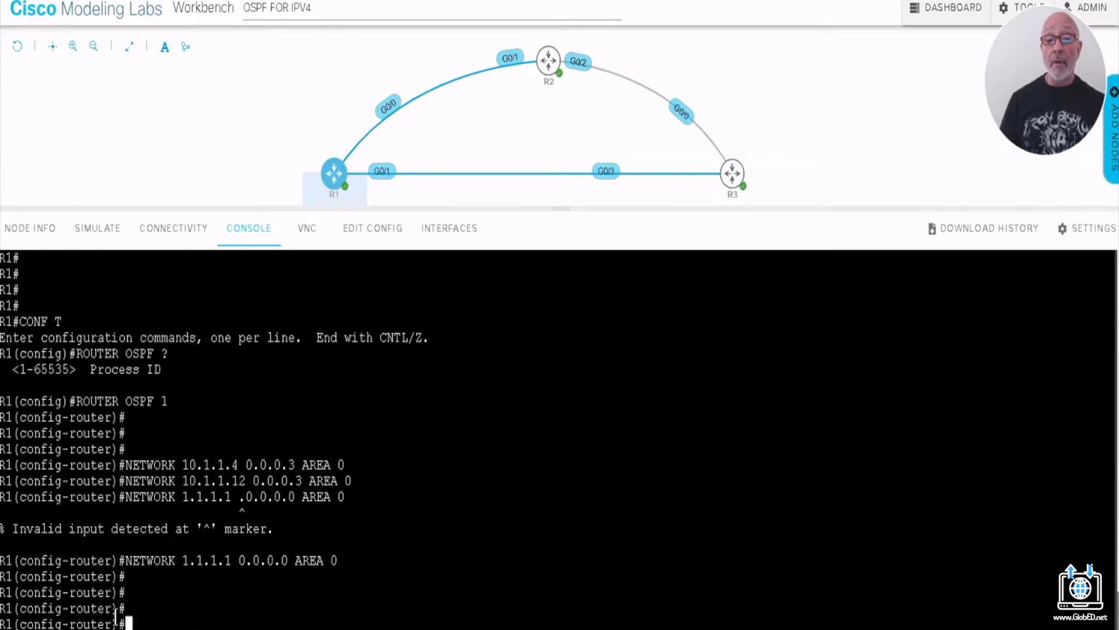
type("DO WRE")
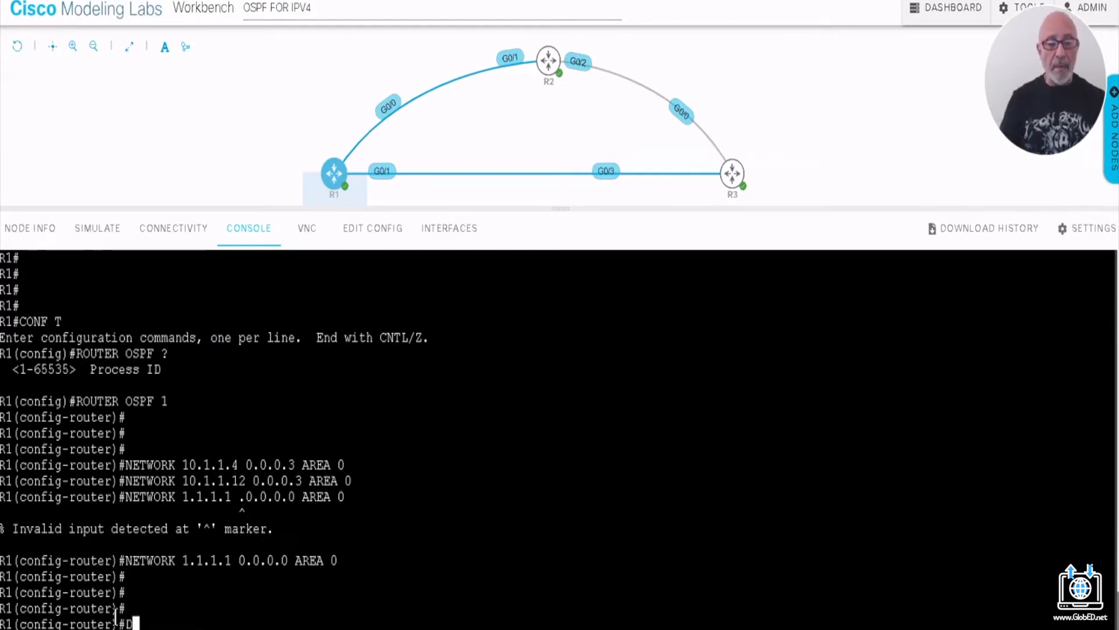
key("Return")
type("DO WRE")
key("Return")
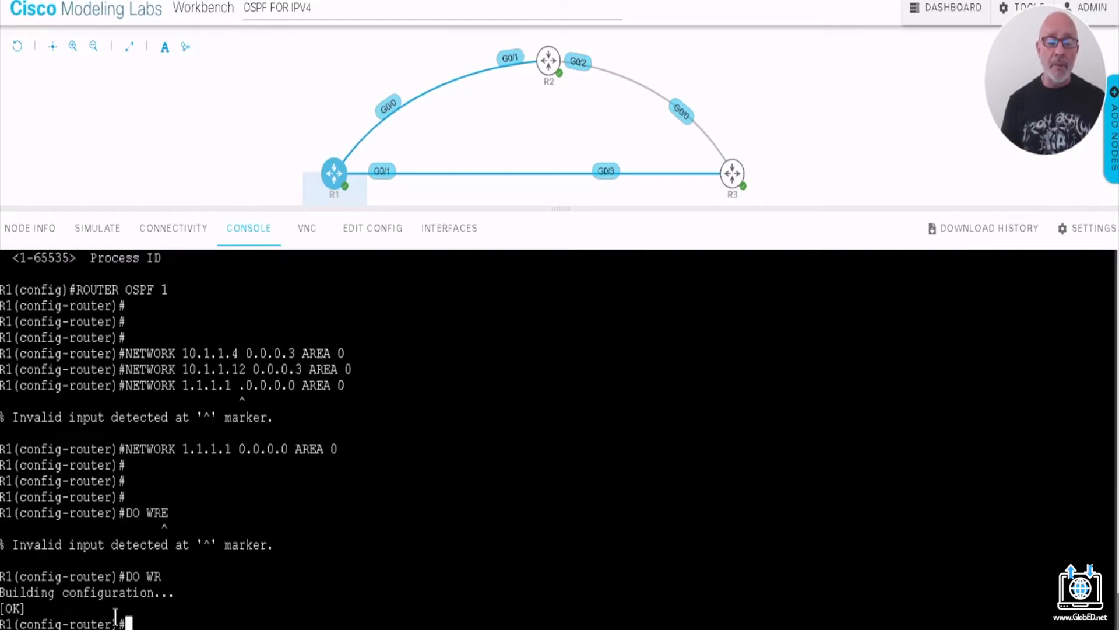
- Return to privileged EXEC mode and display R1's IP routing protocol settings with SH IP PROTOCOLS
key("ctrl+z")
key("Return")
key("Return")
key("Return")
key("Return")
key("Return")
key("Return")
key("Return")
type("SH IP PROTOCOLS")
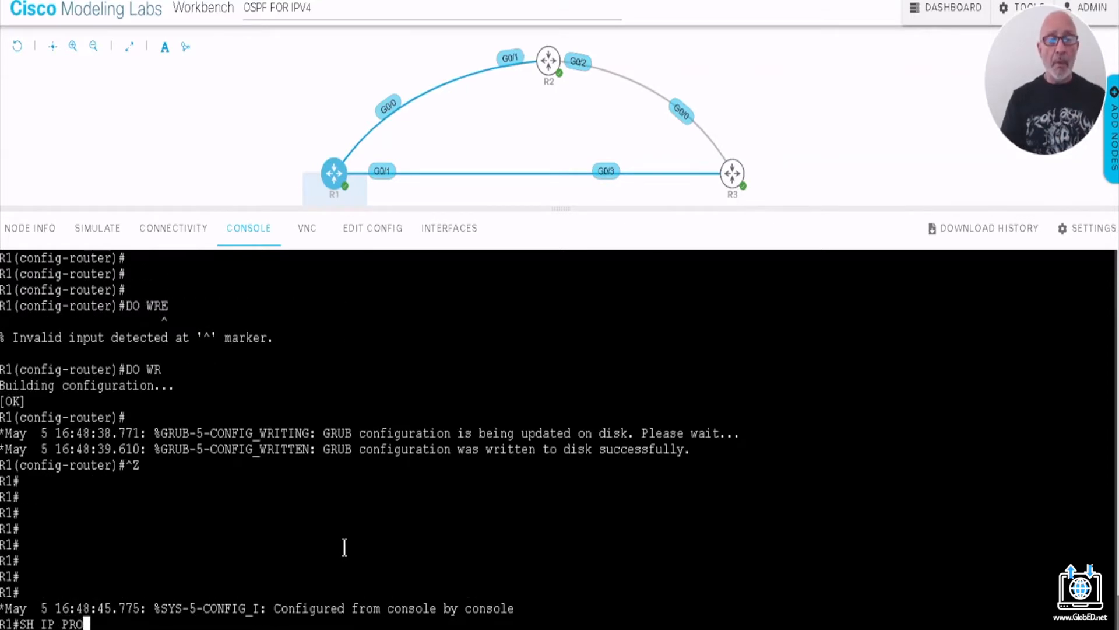
key("Return")
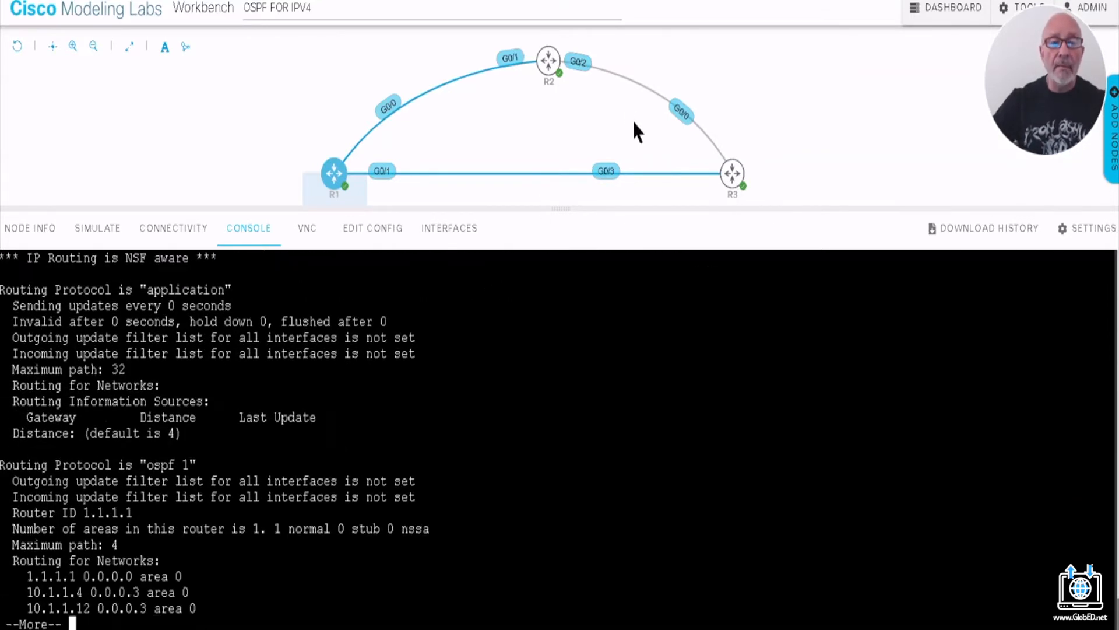
- Enlarge the console pane and page through to the end of the routing protocol output
left_click_drag(555, 211, 547, 60)
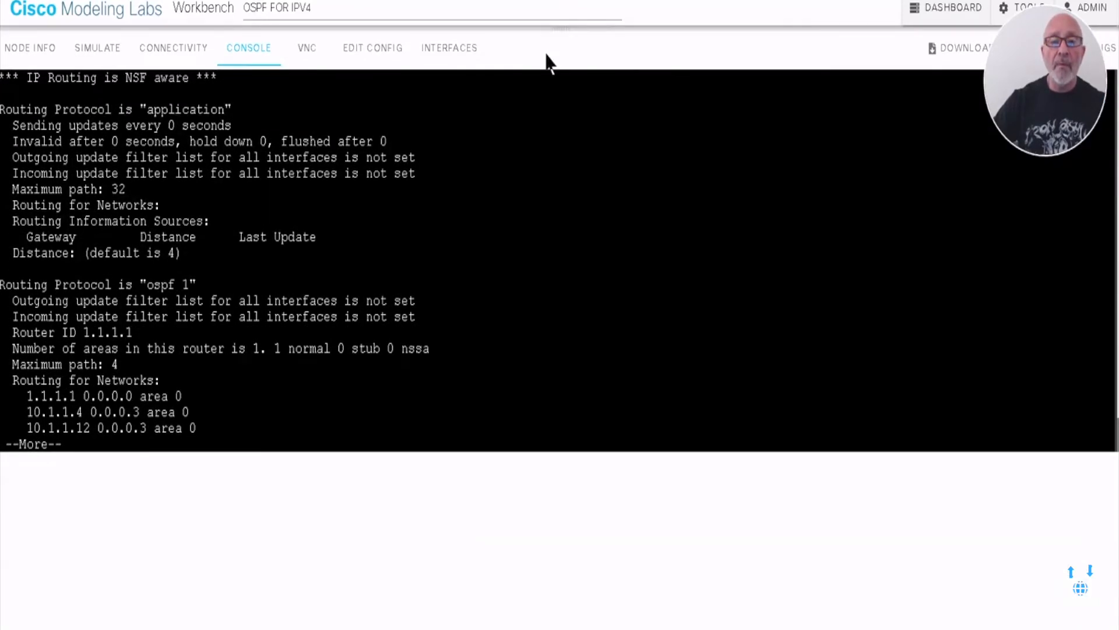
left_click_drag(3, 300, 430, 433)
scroll(490, 507, "down", 1)
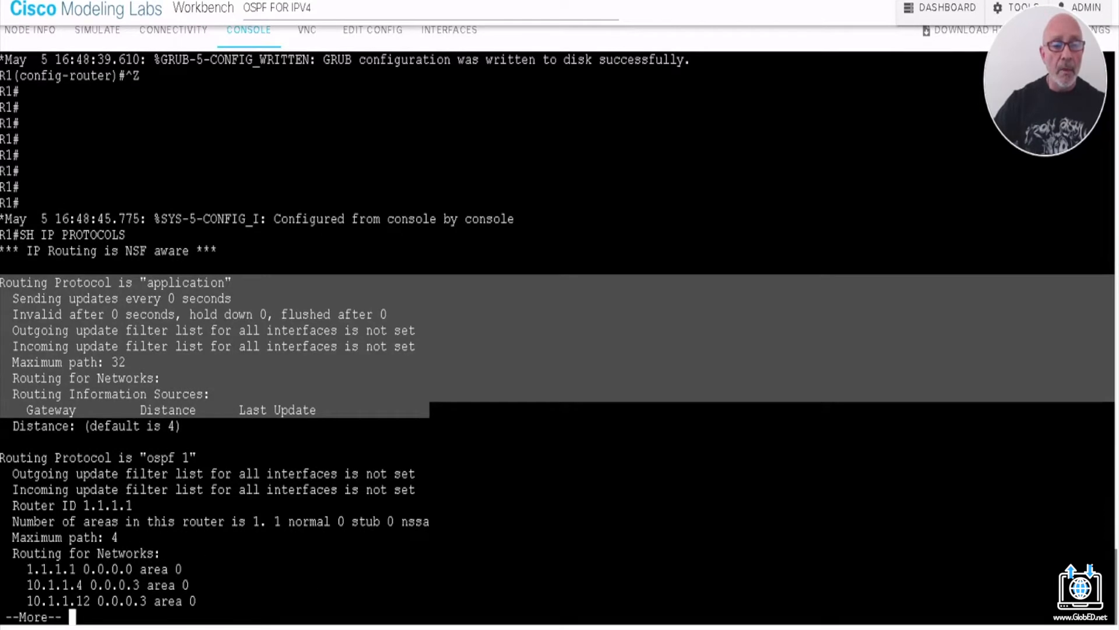
left_click(72, 616)
key("space")
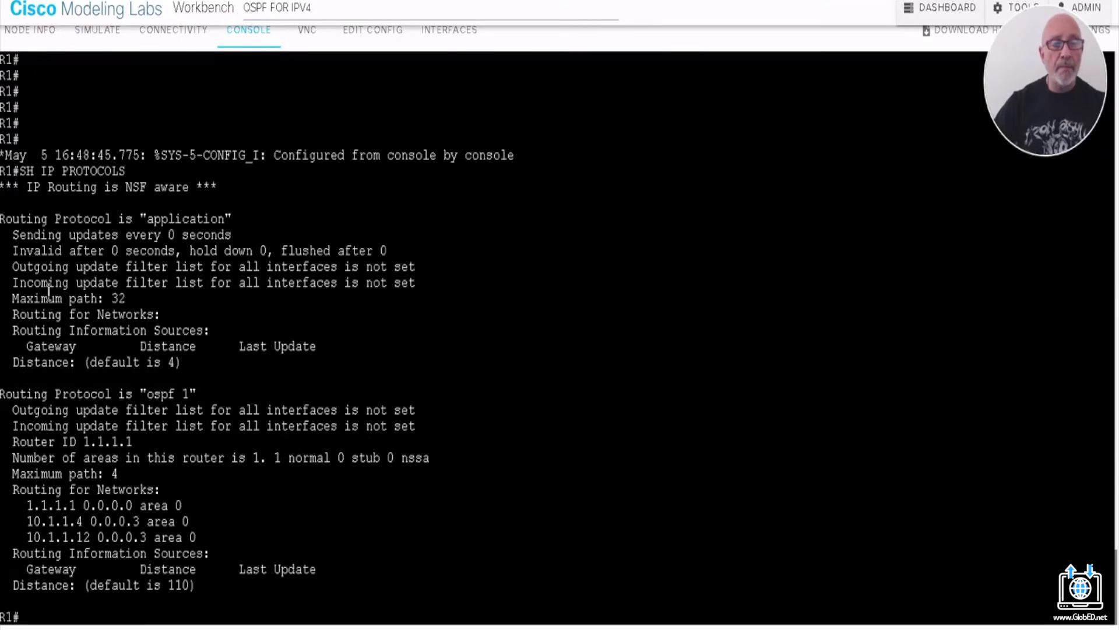
- Examine the OSPF 1 section for its router ID, advertised networks and default administrative distance
left_click_drag(3, 378, 241, 399)
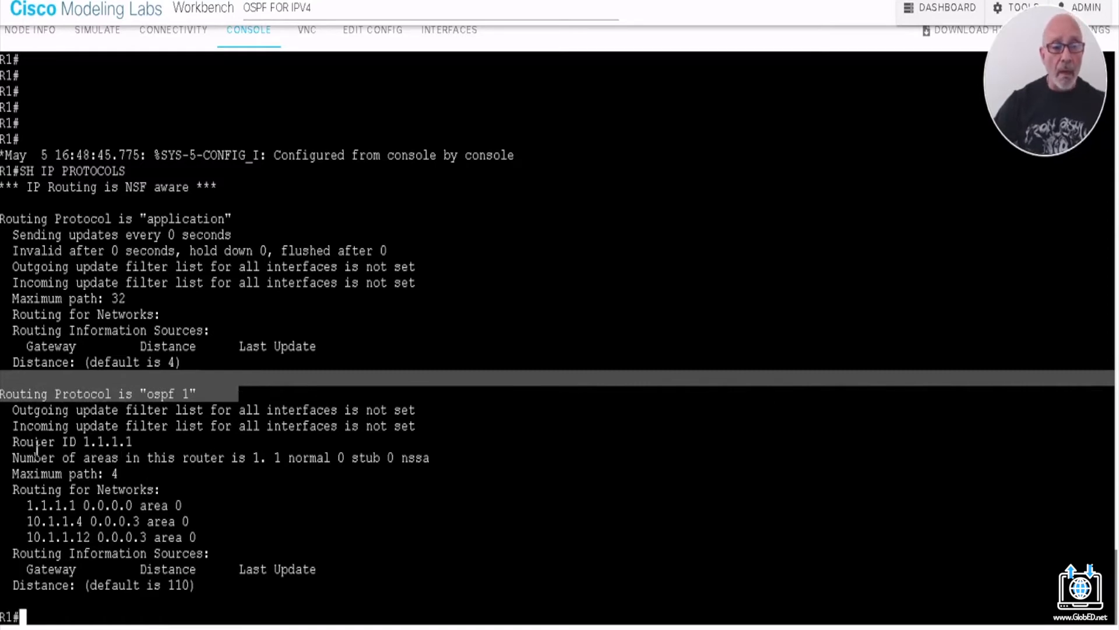
left_click_drag(13, 442, 174, 441)
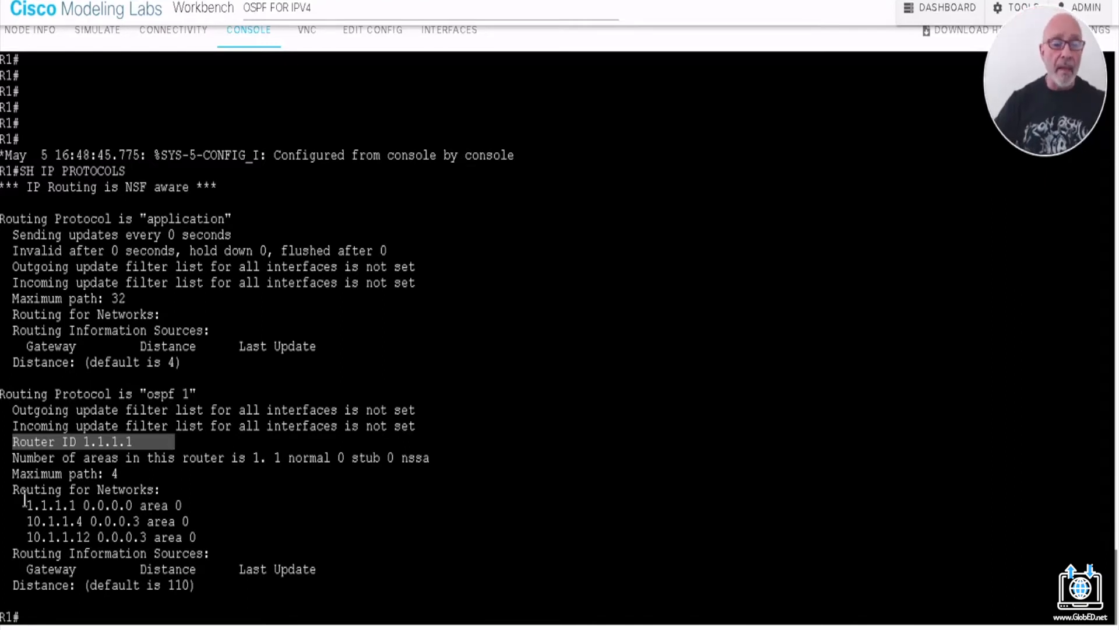
left_click_drag(11, 489, 168, 490)
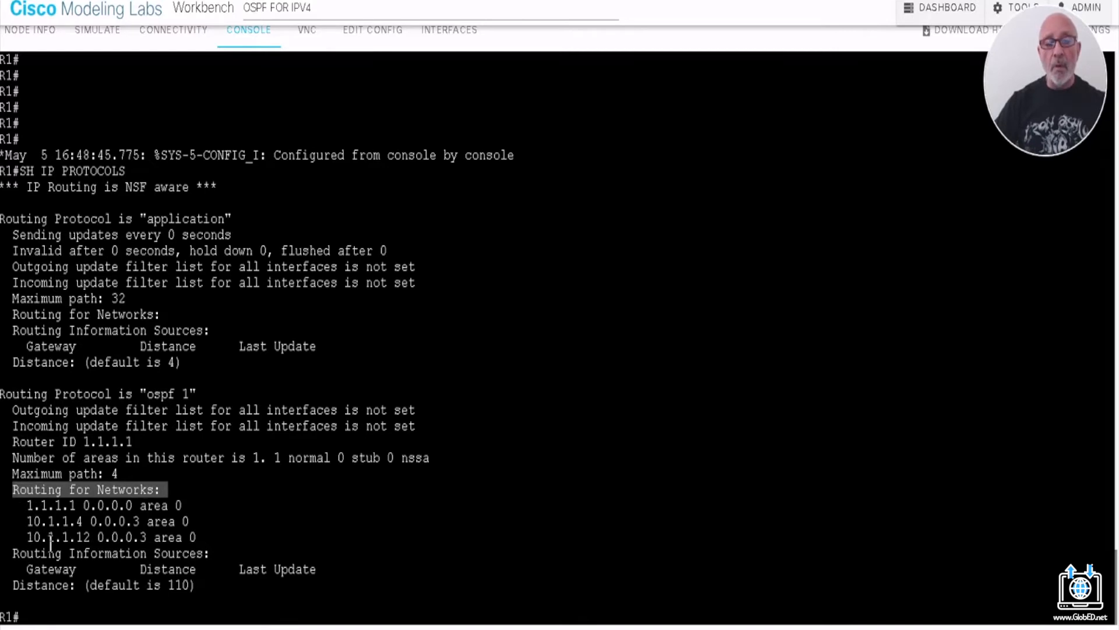
left_click_drag(168, 585, 185, 585)
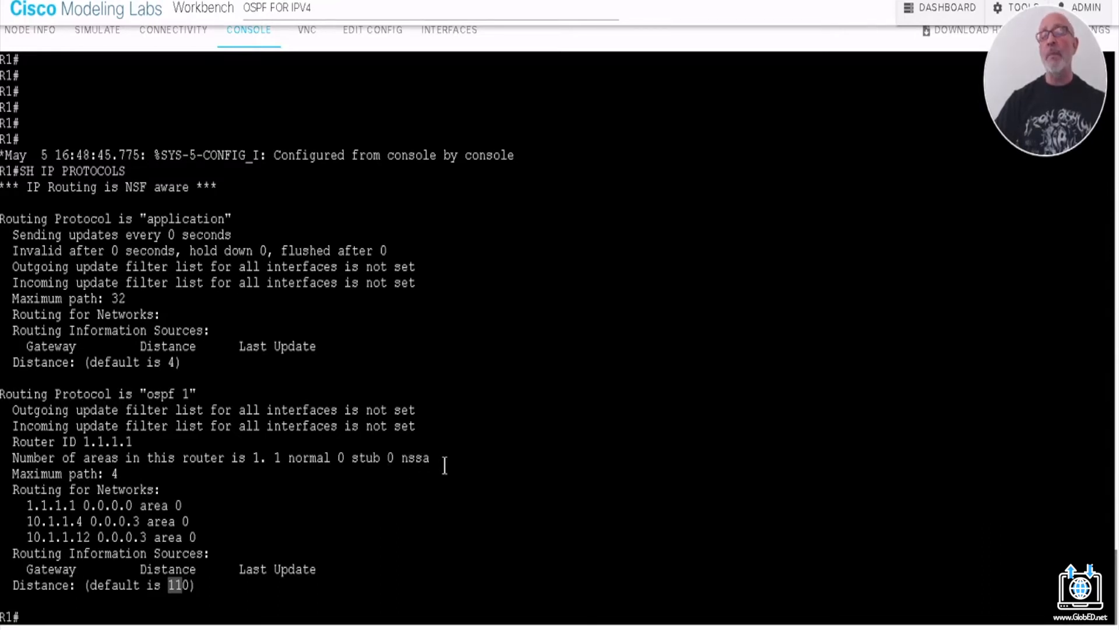
- Start OSPF process 14 on R2 from global configuration mode
left_click(124, 605)
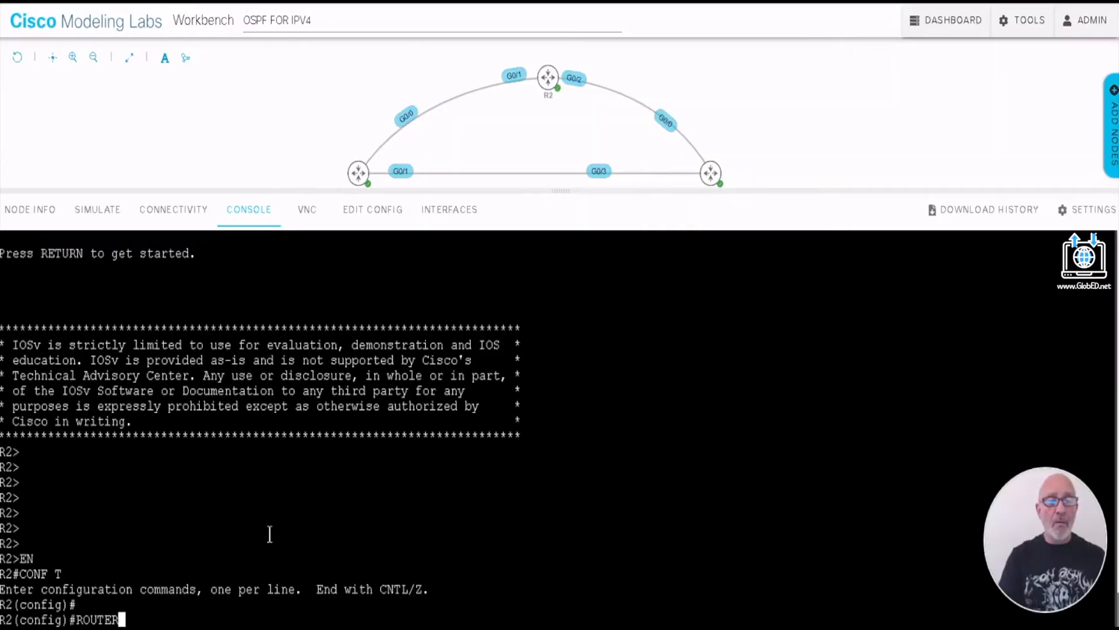
type("OSPF ")
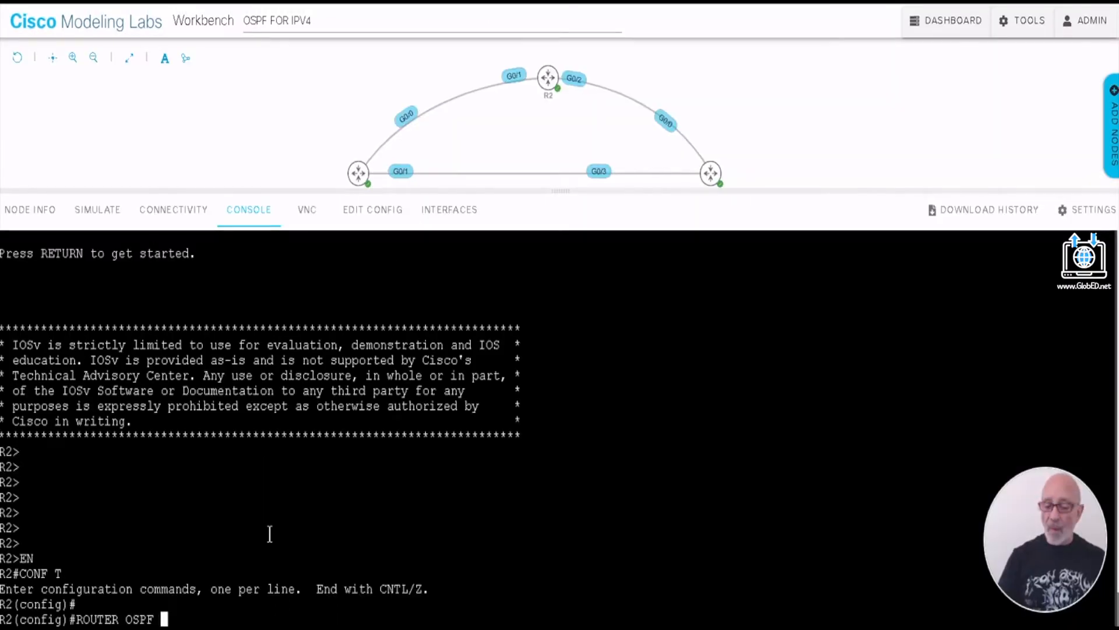
type("14")
key("Return")
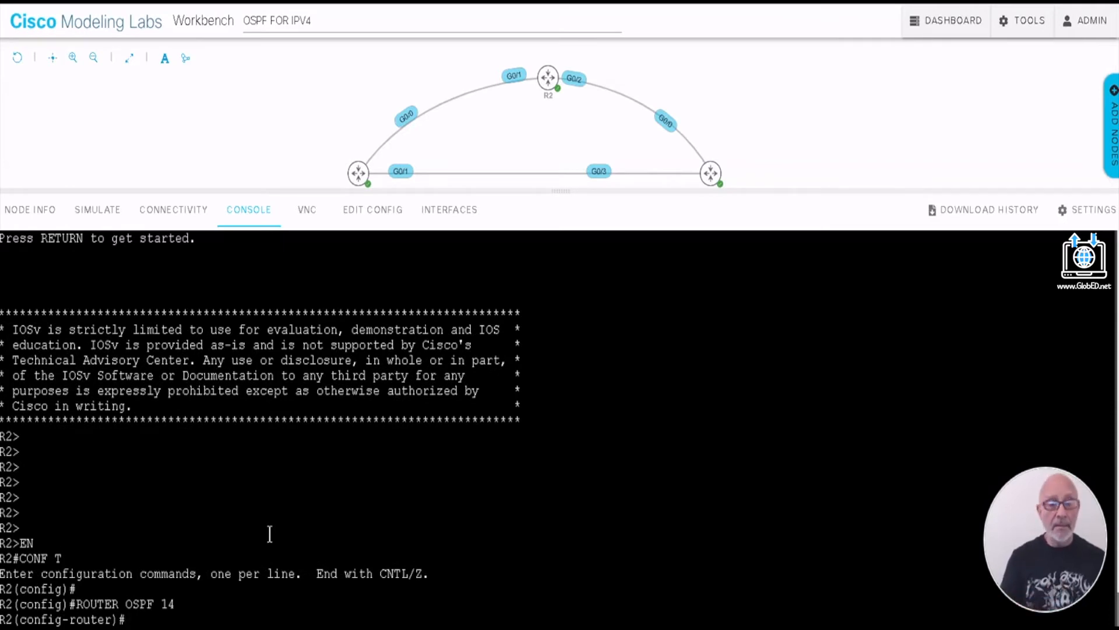
- Advertise network 10.1.1.4 with wildcard mask 0.0.0.3 in area 0 under R2's OSPF process
type("NETWORK ")
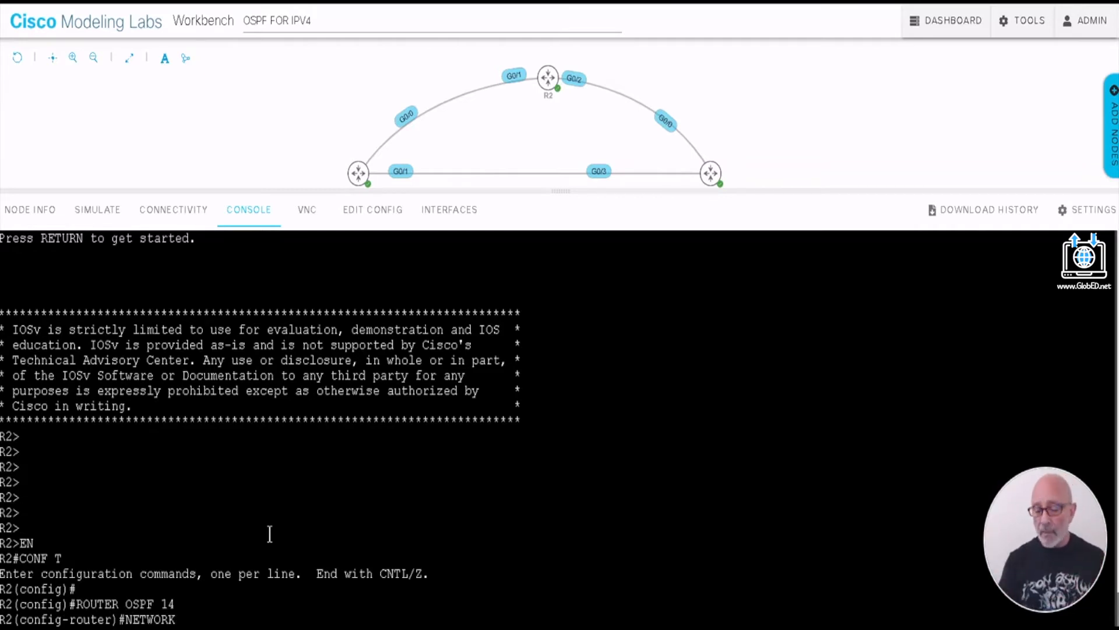
type("10.1.1")
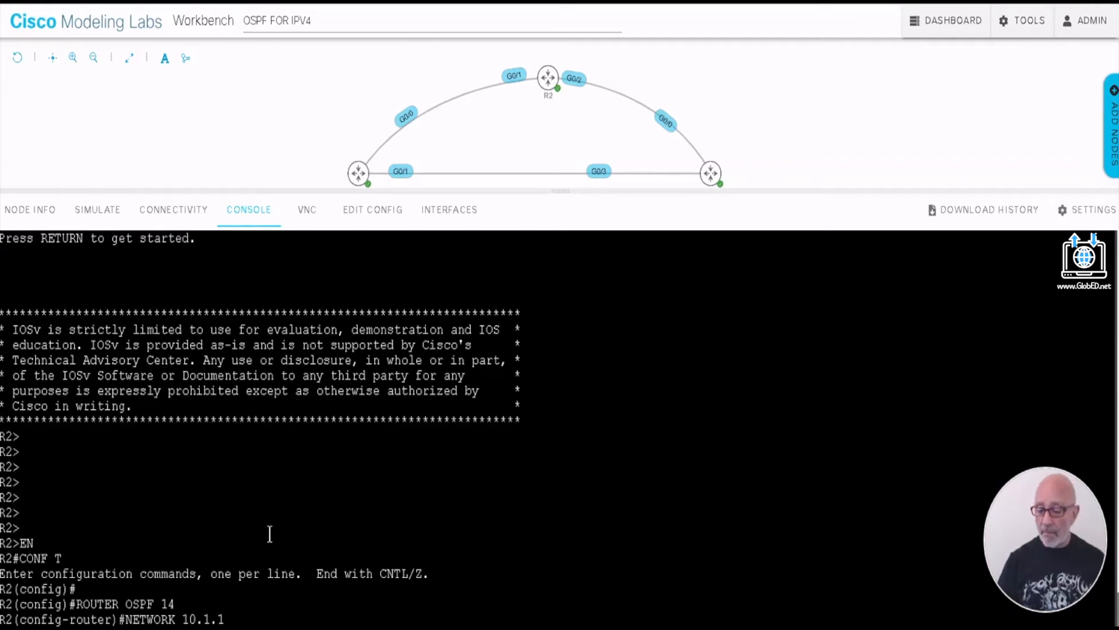
type(".4 0.0.0")
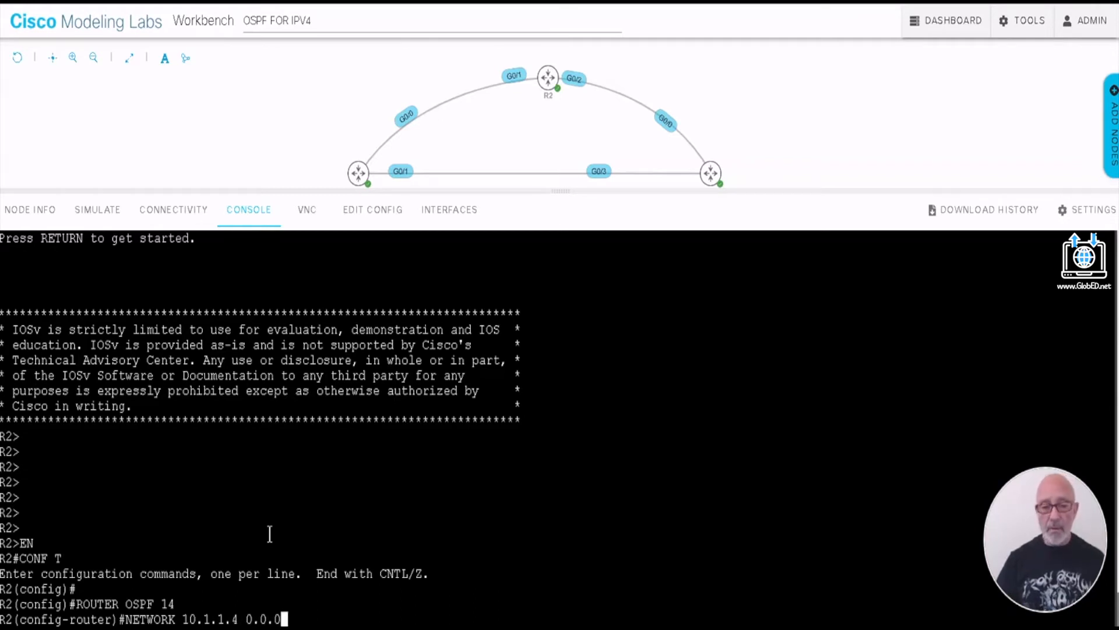
type(".3 AREA ")
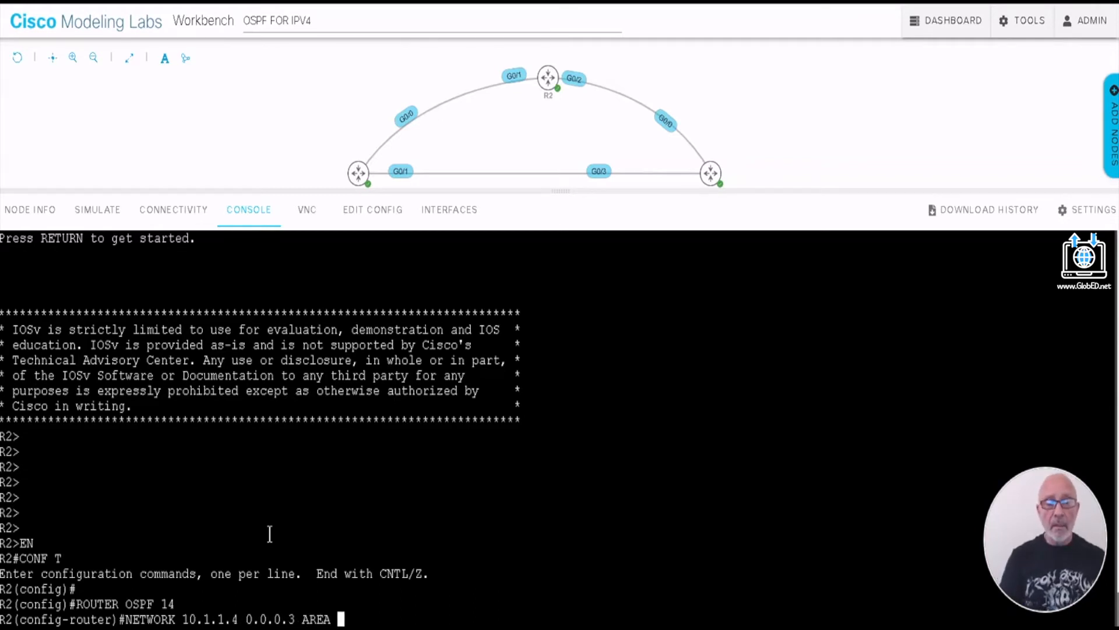
type("0")
key("Return")
- Advertise network 10.1.1.8 with wildcard mask 0.0.0.3 in area 0 under R2's OSPF process
type("NETWOR")
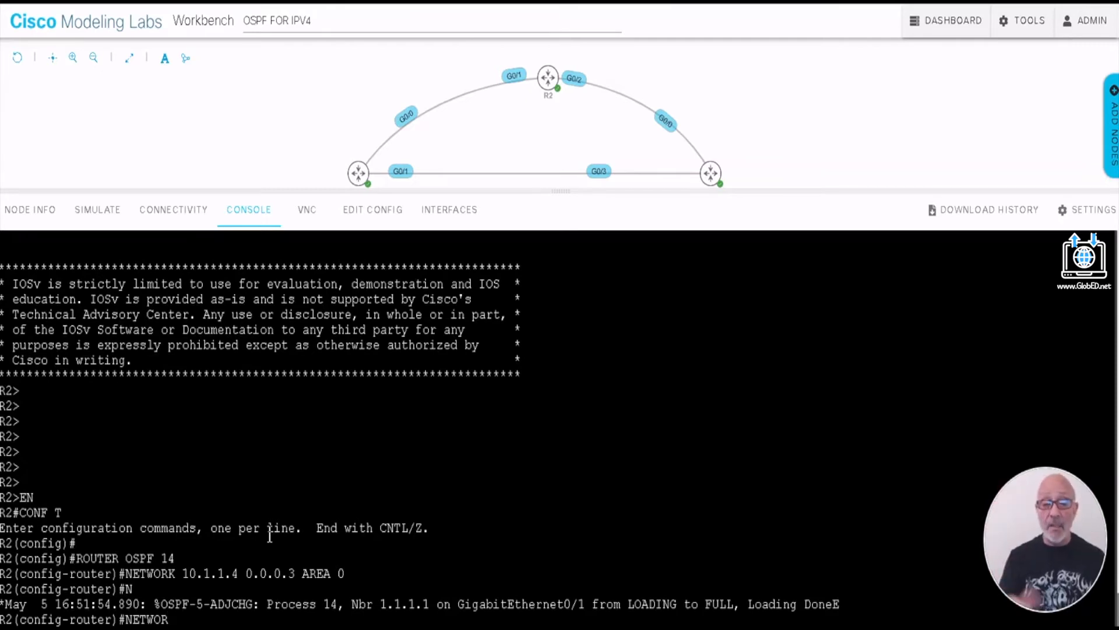
type("K")
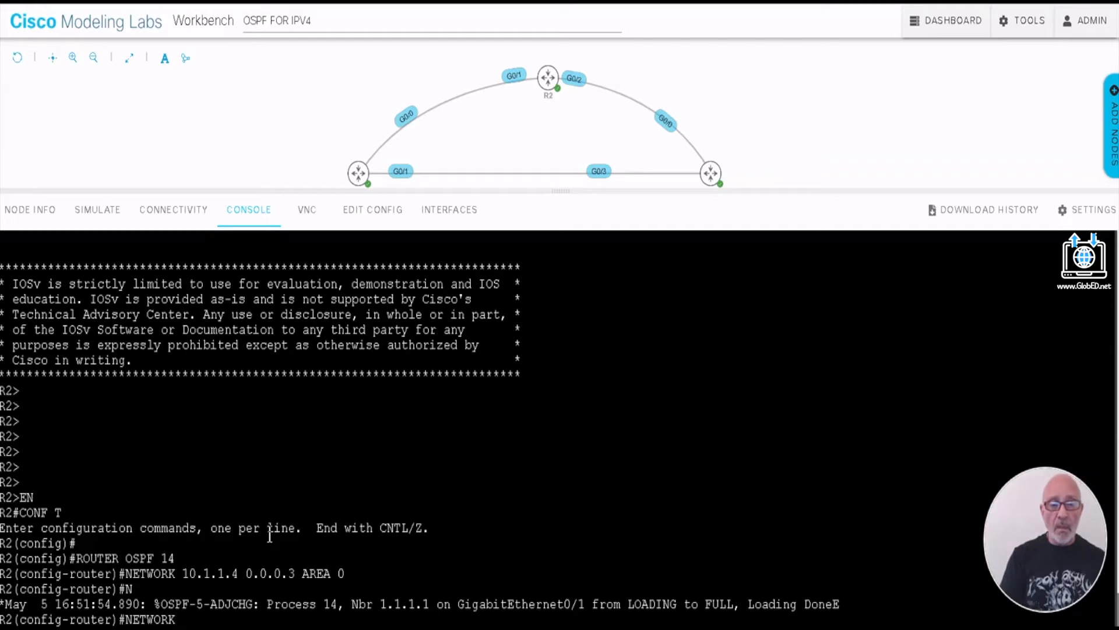
type(" 10.1.1.")
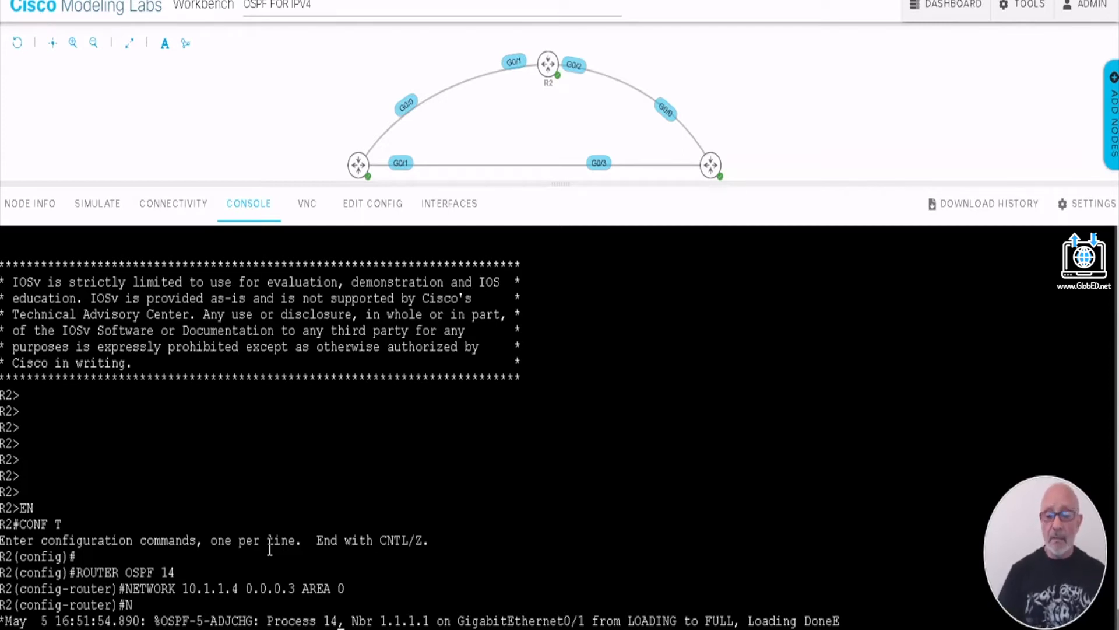
type("ETWORK 10.1.1.8 0.0.0.3 AREA 0")
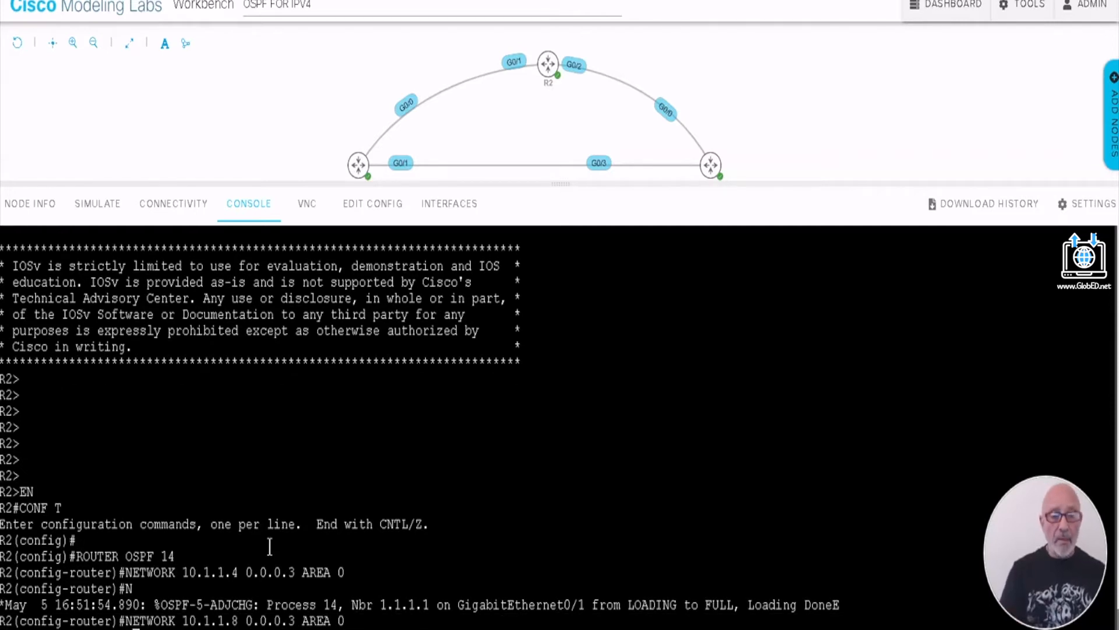
- Advertise 2.2.2.2 with wildcard mask 0.0.0.0 in area 0 on R2 and save the configuration with DO WR
type(" R2(config-router)#NETWORK 2.2.2.2 ")
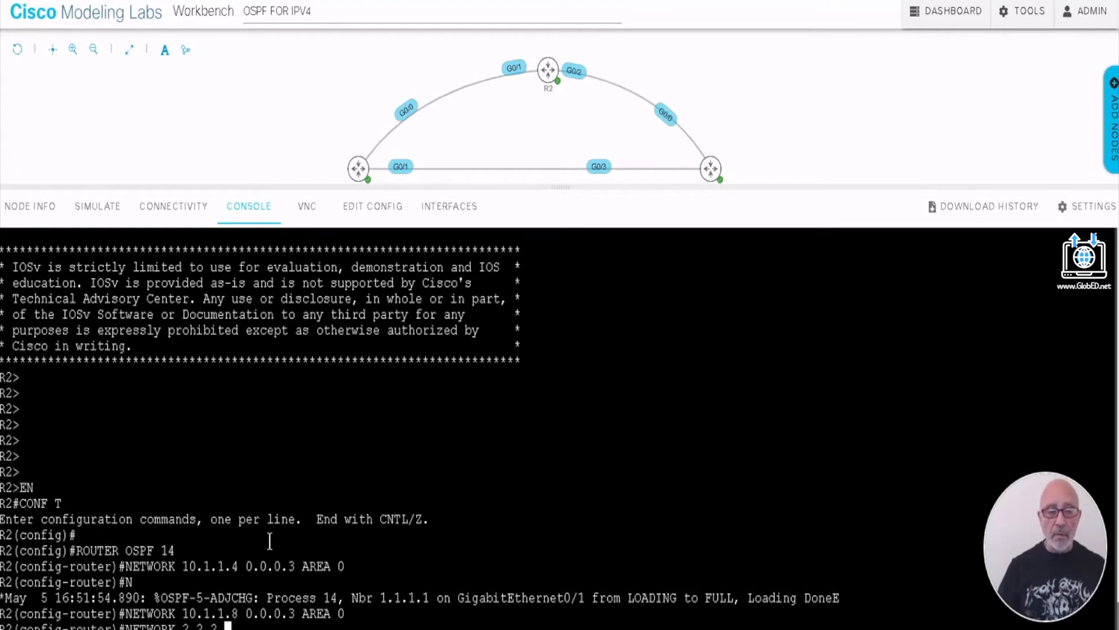
type("0.0.0.0 AREA")
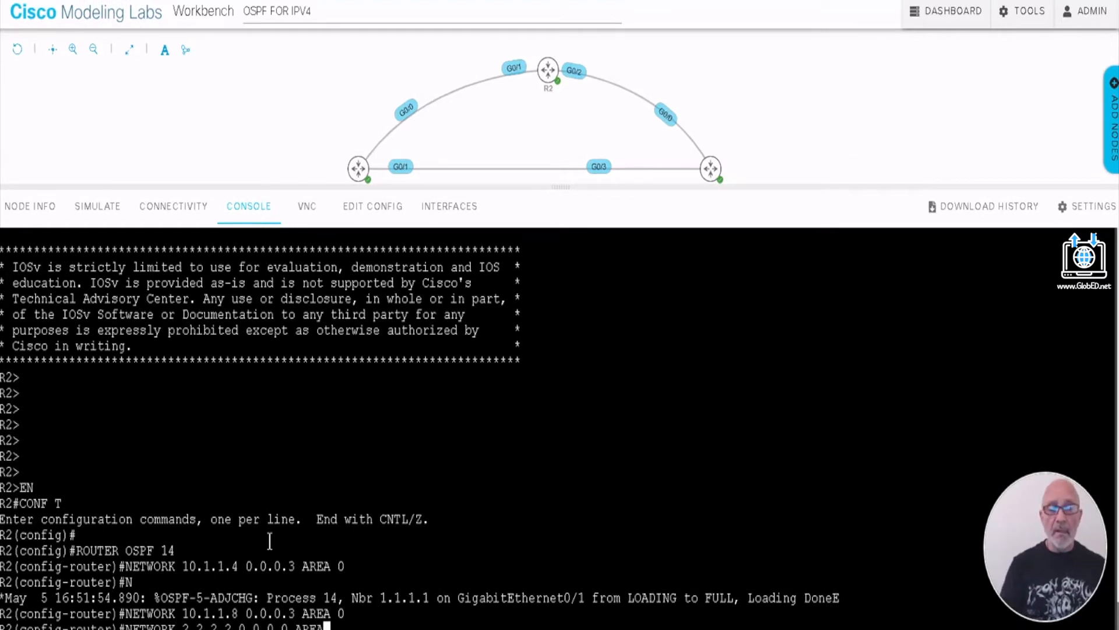
type(" 0")
key("Return")
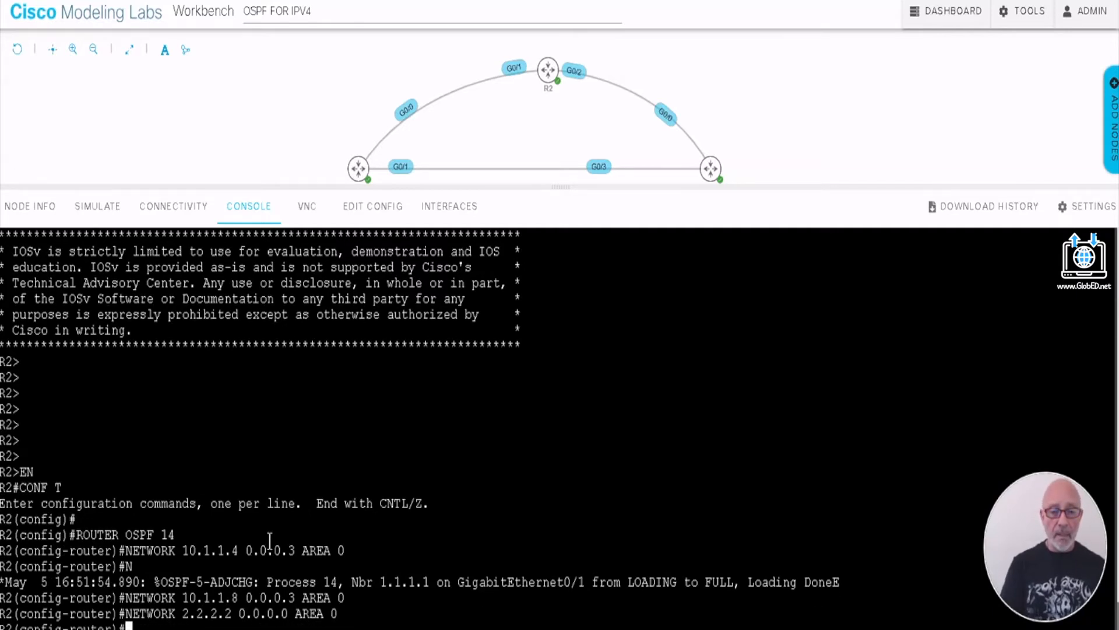
type("DO WR")
key("Return")
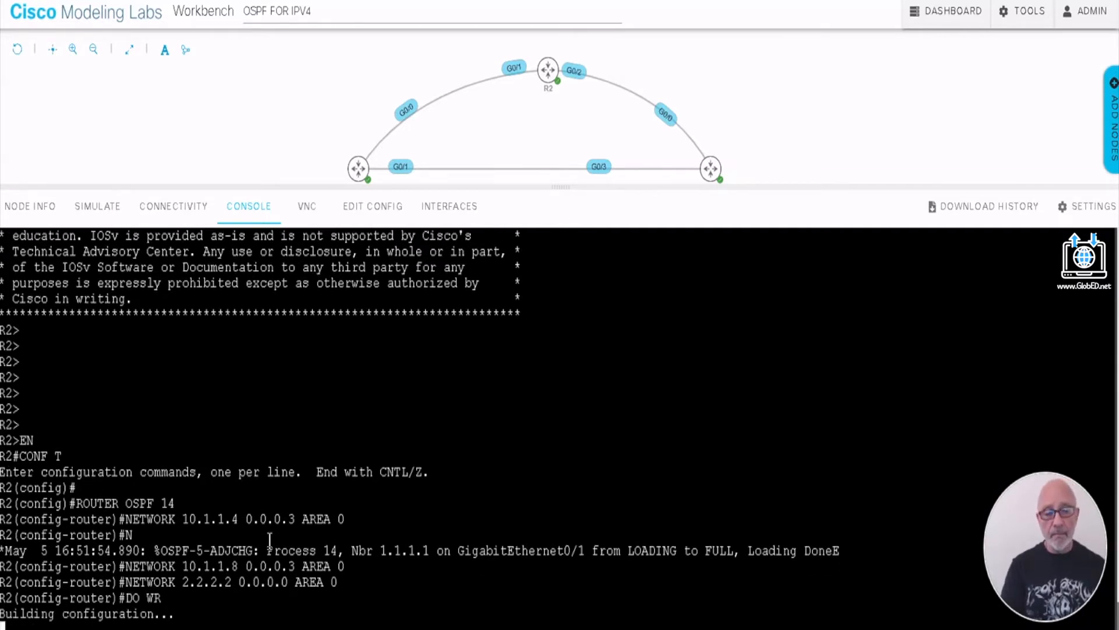
- Display R2's routing protocol settings from privileged EXEC mode with SH IP PROTOCOLS and examine the advertised networks, maximum path and router ID
key("ctrl+z")
key("Return")
type("SH IP PROTO")
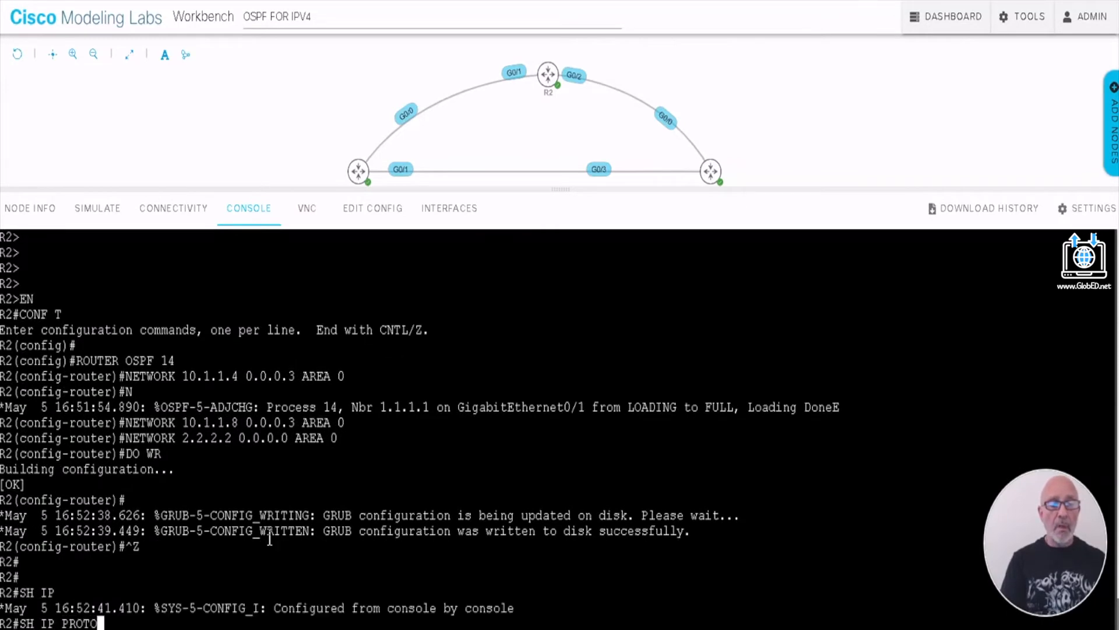
type("COLS")
key("Return")
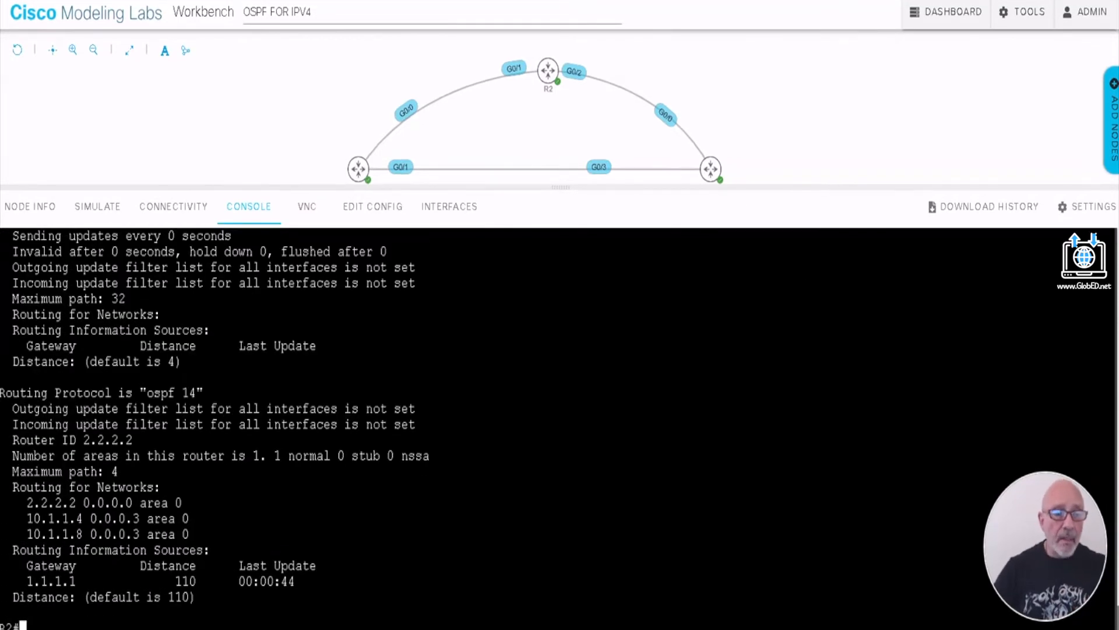
left_click_drag(27, 501, 203, 551)
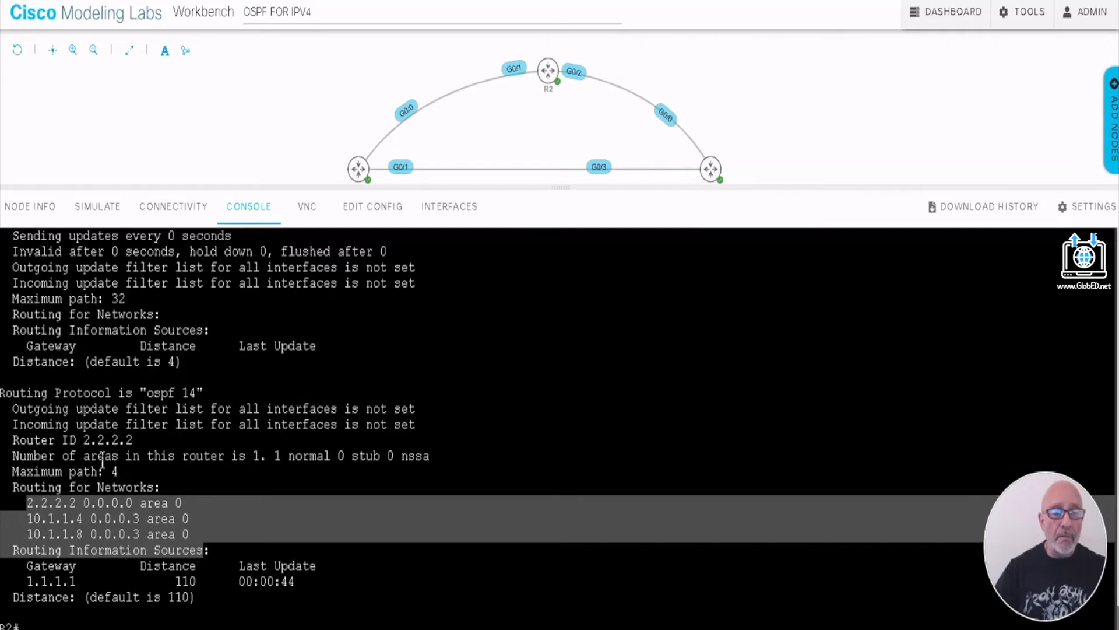
left_click_drag(119, 472, 62, 473)
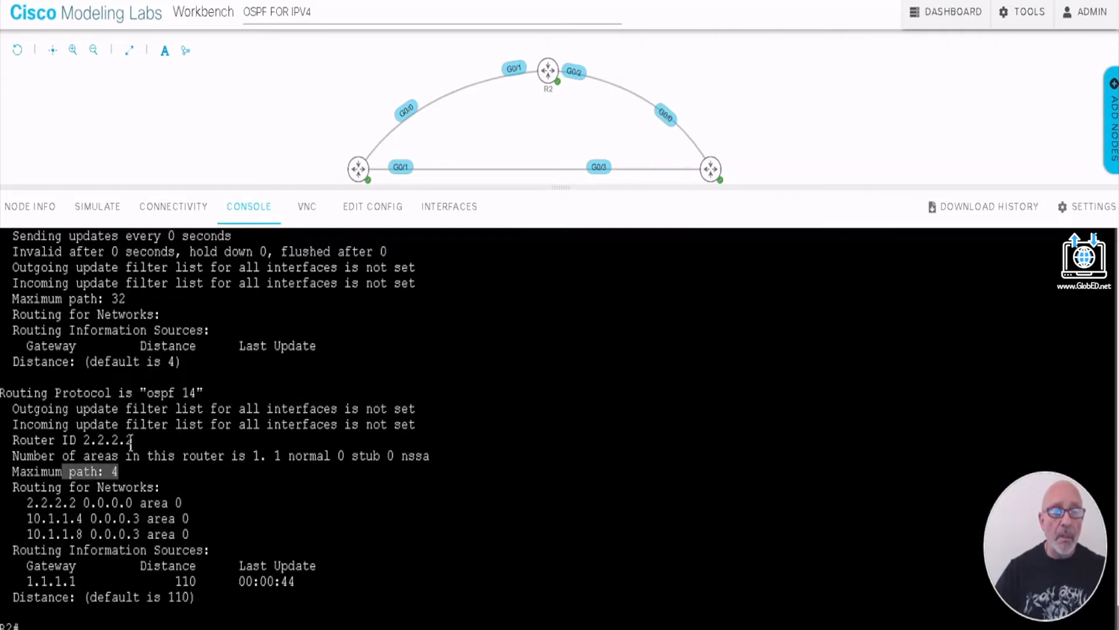
left_click_drag(132, 441, 54, 441)
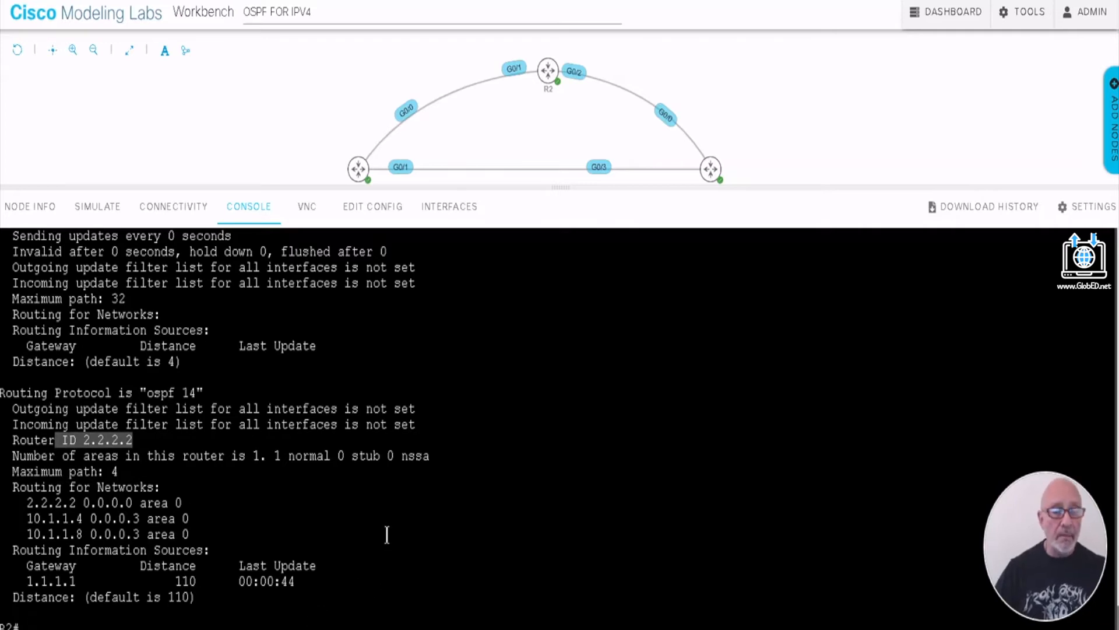
- Open the console of R3 and start OSPF process 1 from global configuration mode
left_click(712, 171)
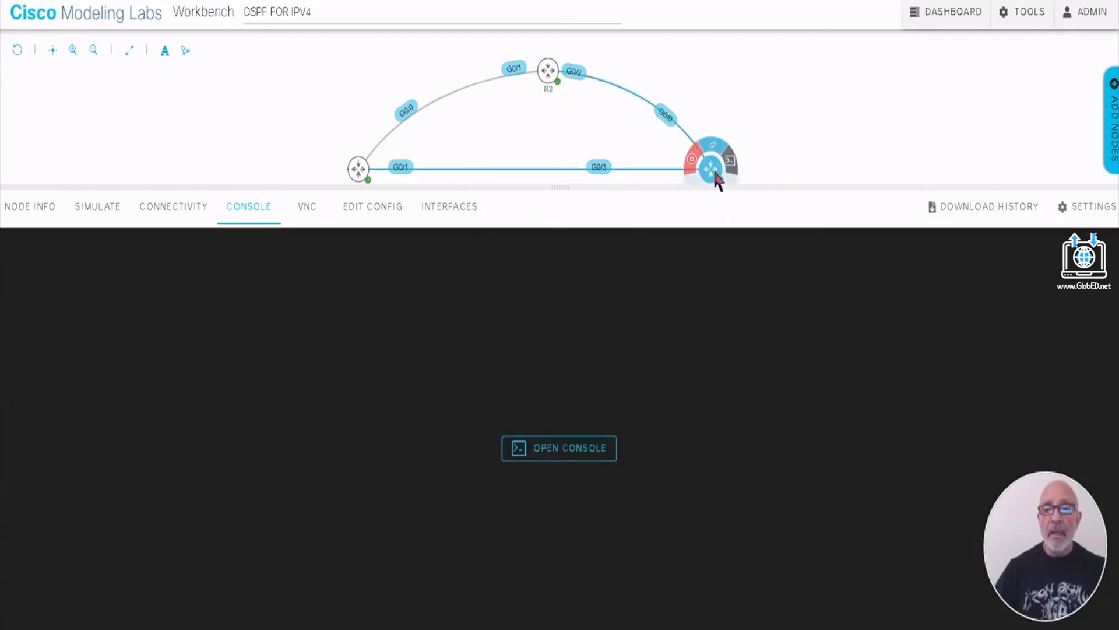
left_click(606, 463)
type("CONF T")
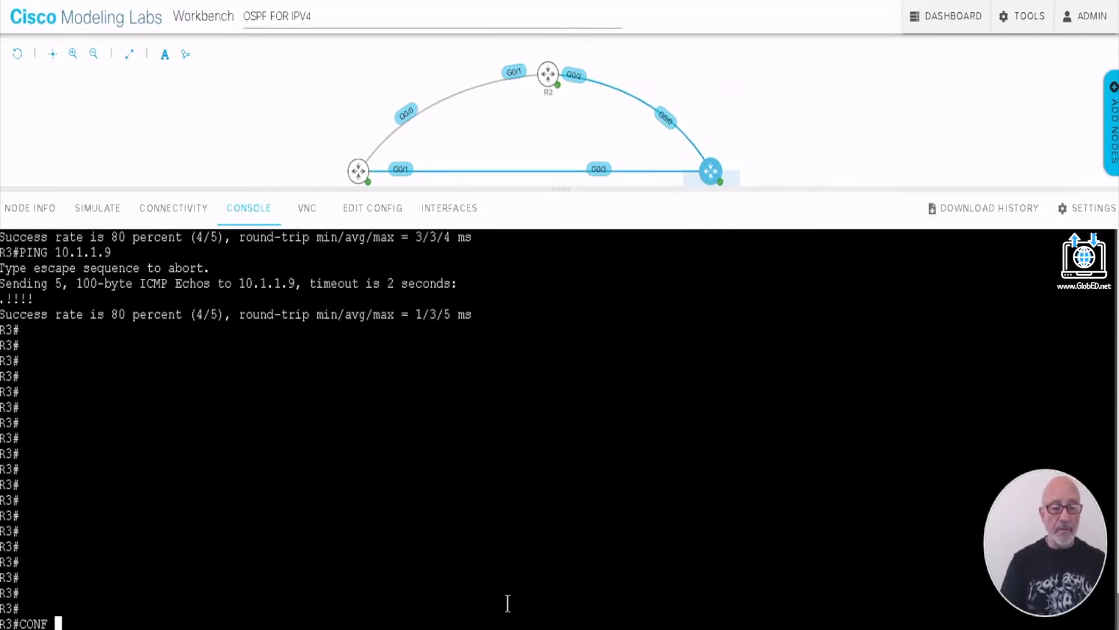
key("Return")
type("ROUTER OS")
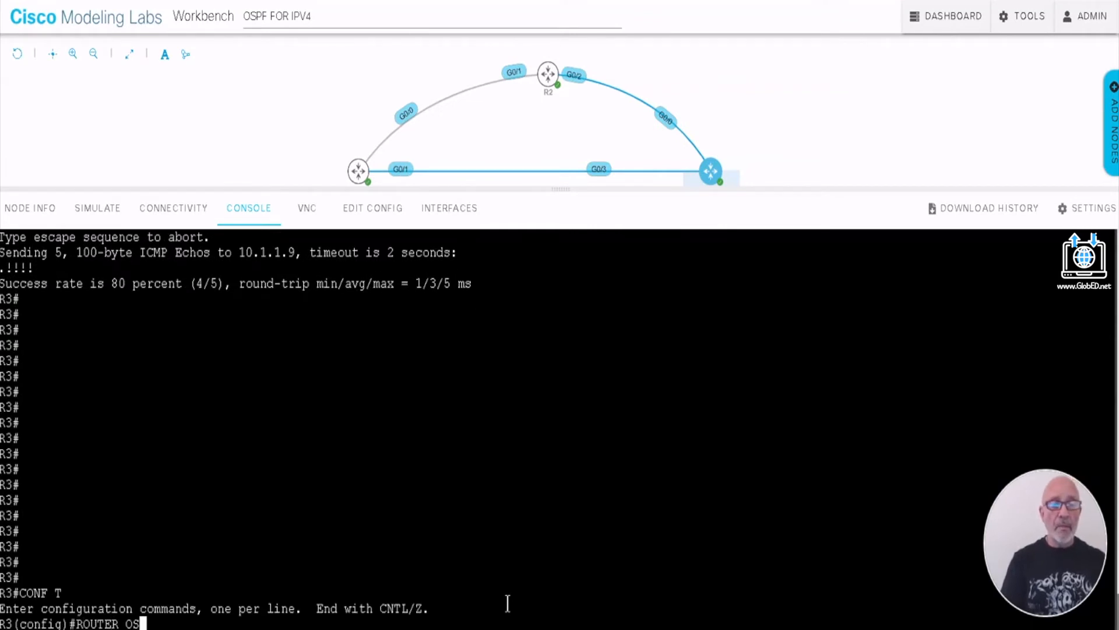
type("P F")
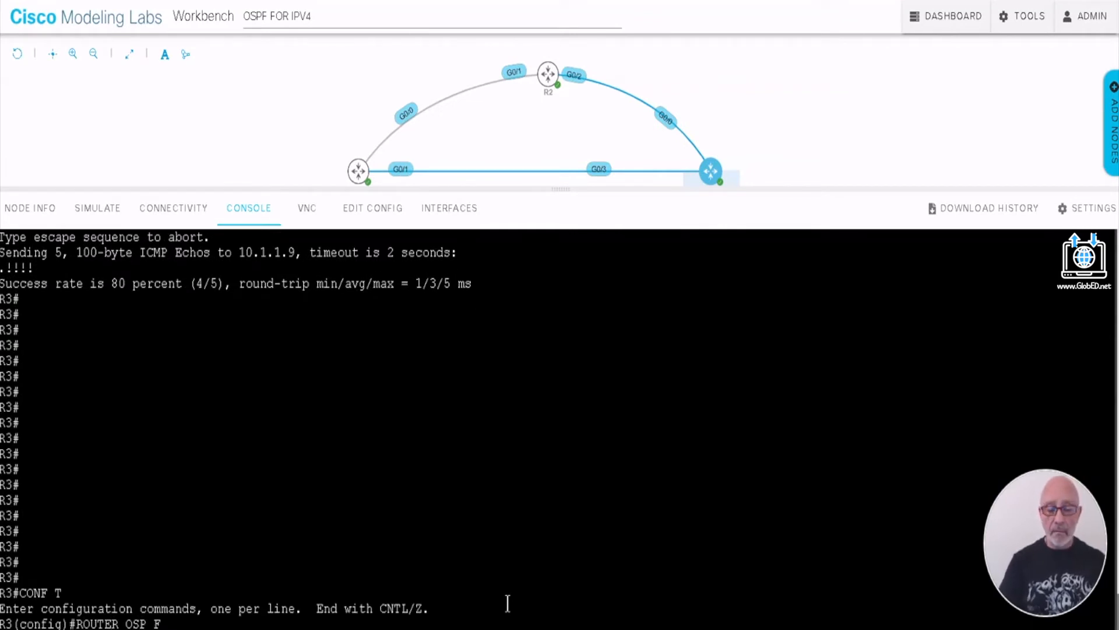
type(" 1")
key("Return")
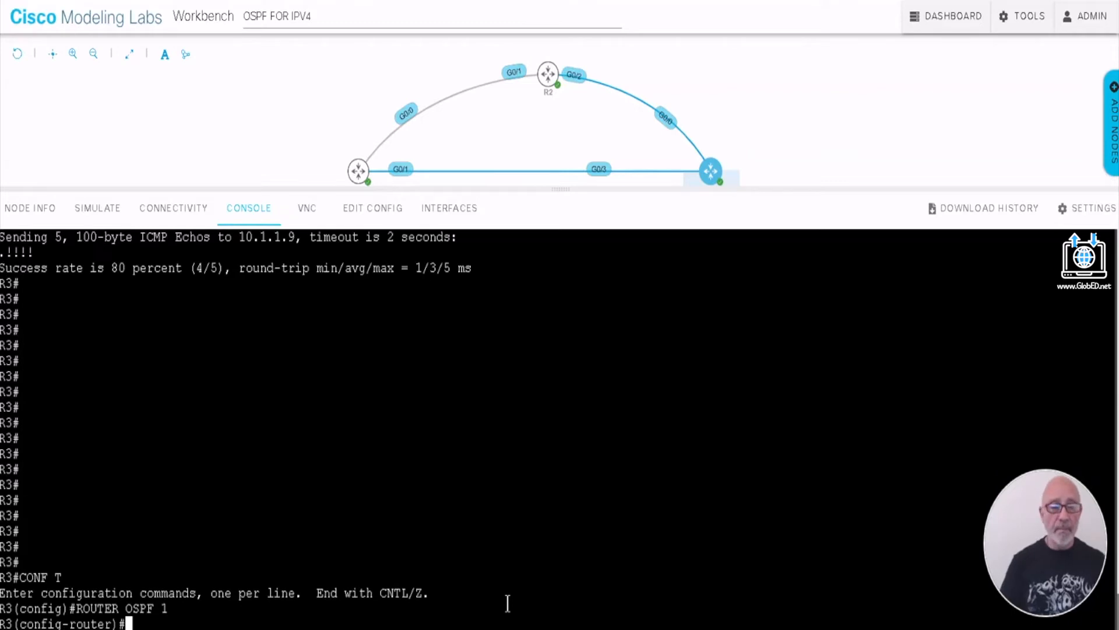
- Advertise network 10.1.1.8 with wildcard mask 0.0.0.3 in area 0 under R3's OSPF process
type("ENT")
key("BackSpace")
key("BackSpace")
key("BackSpace")
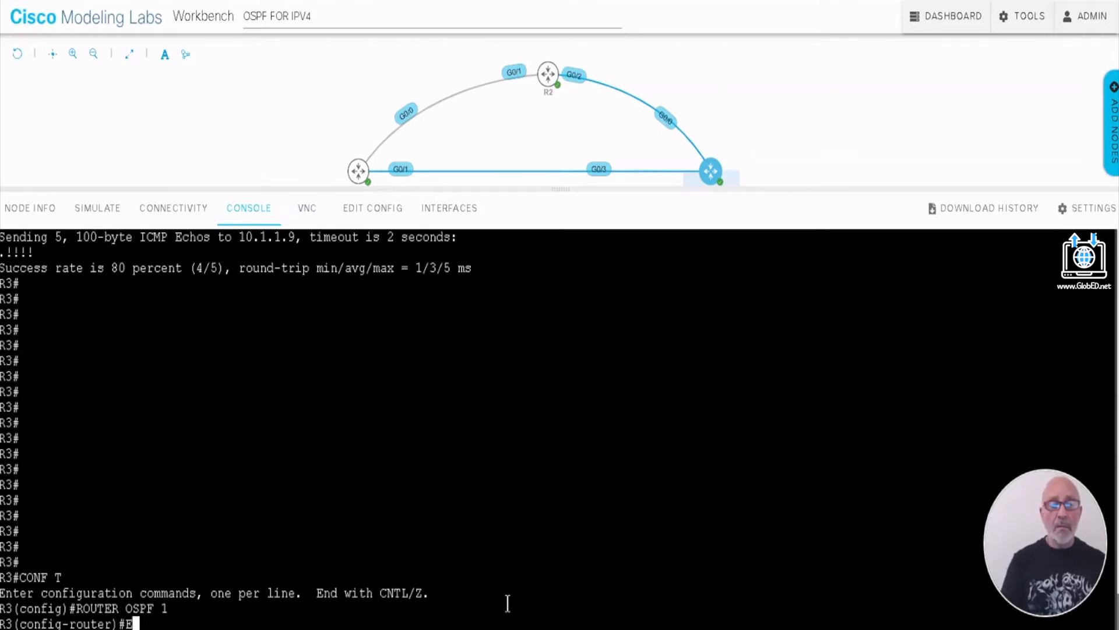
type("NET 10.11.")
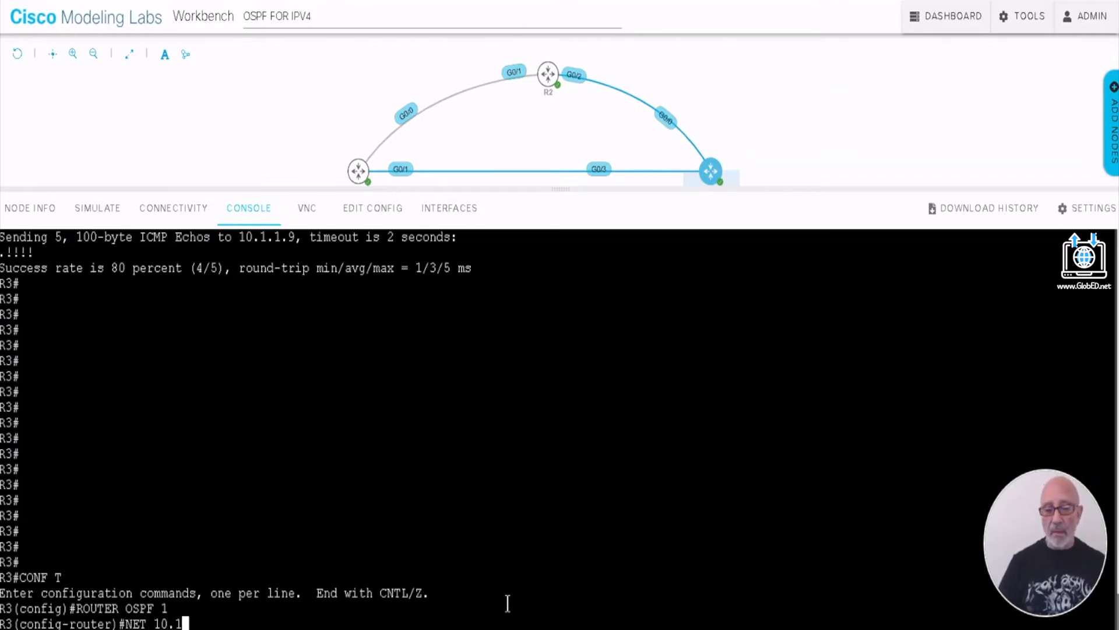
key("BackSpace")
key("BackSpace")
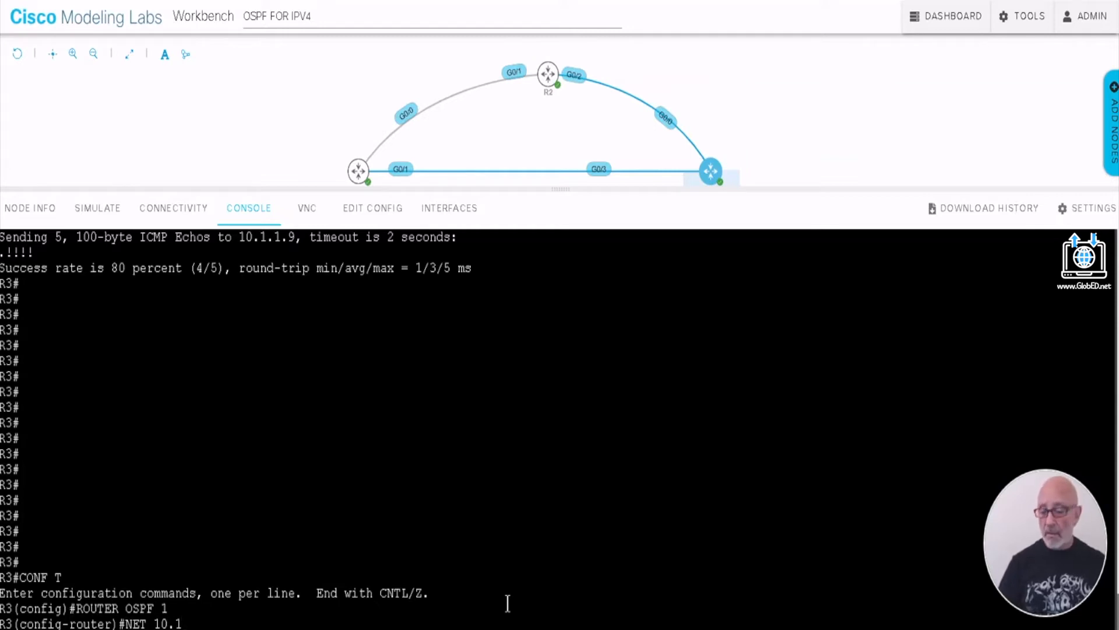
type(".1.8")
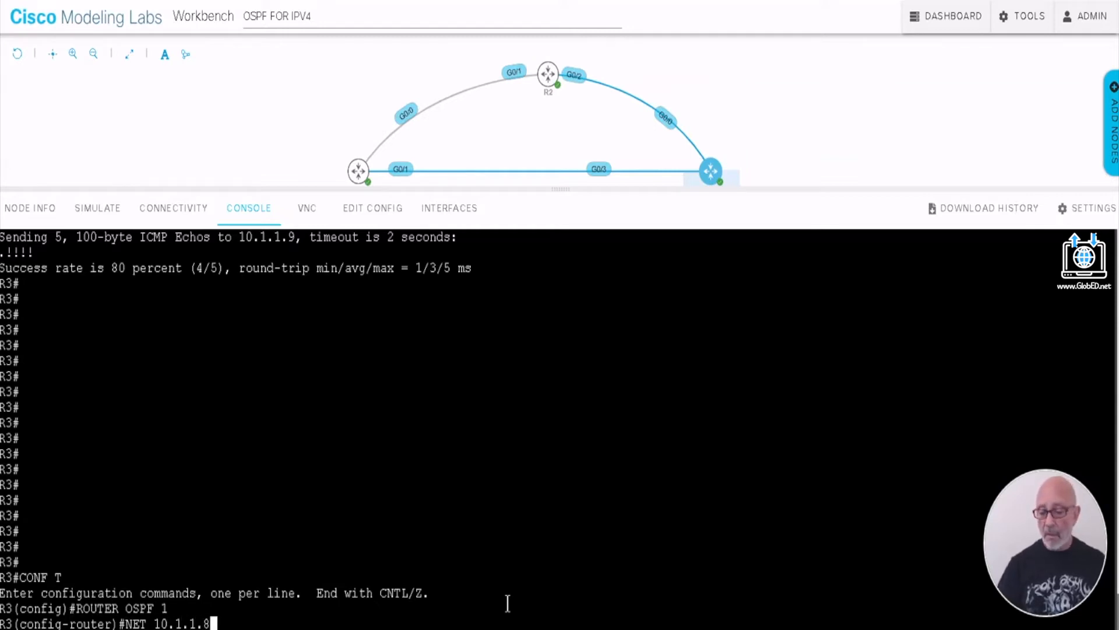
type(" 0.0.")
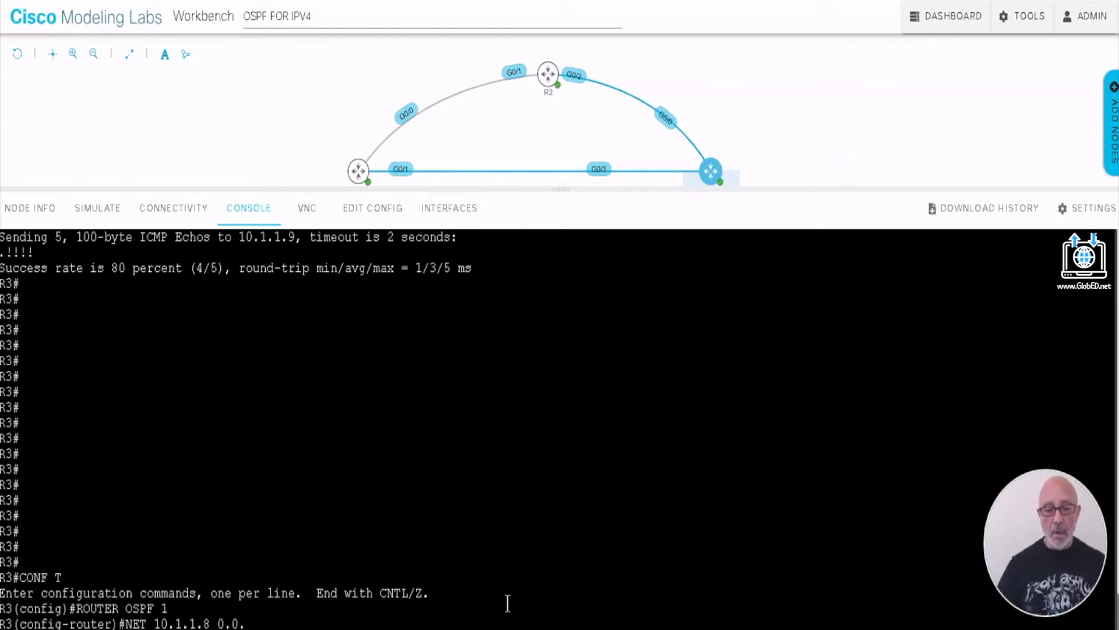
type(".0.3")
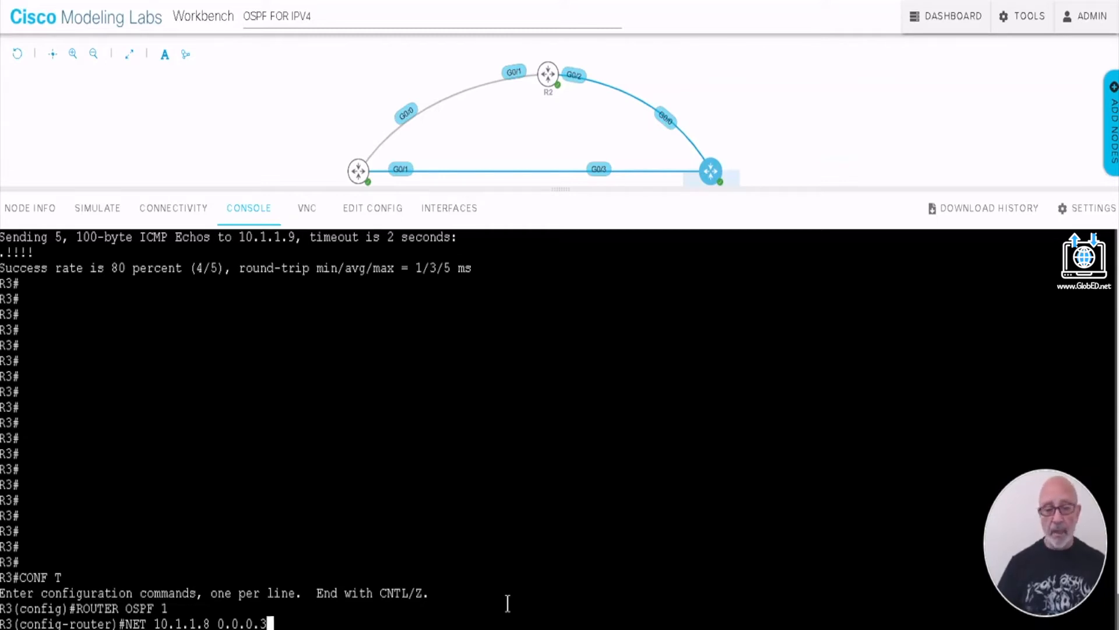
type(" AREA 0")
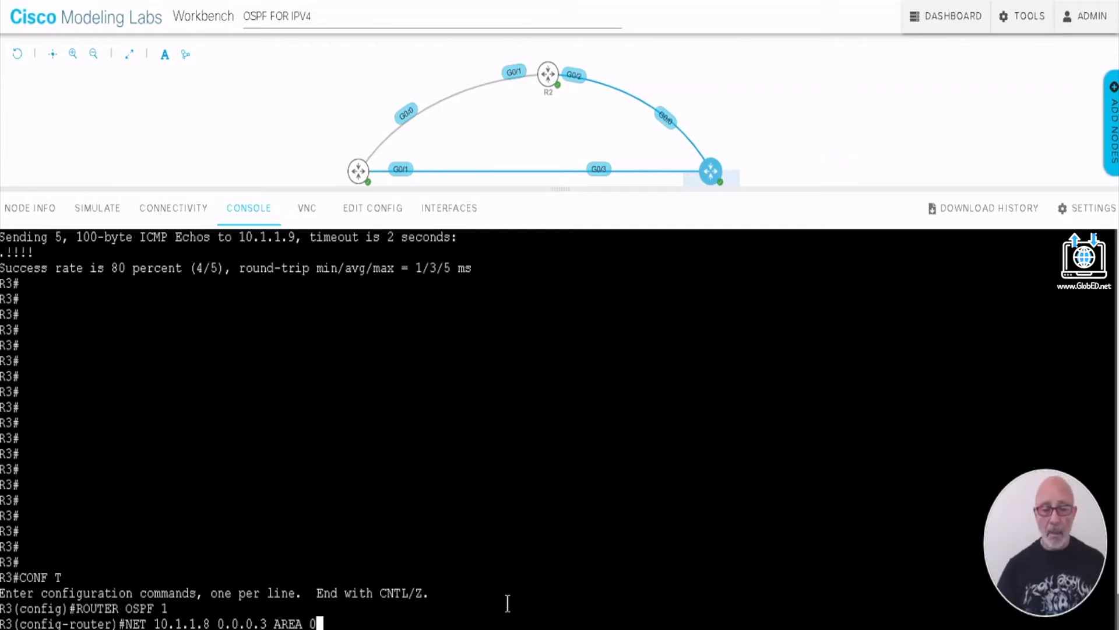
key("Return")
type("NETWORK")
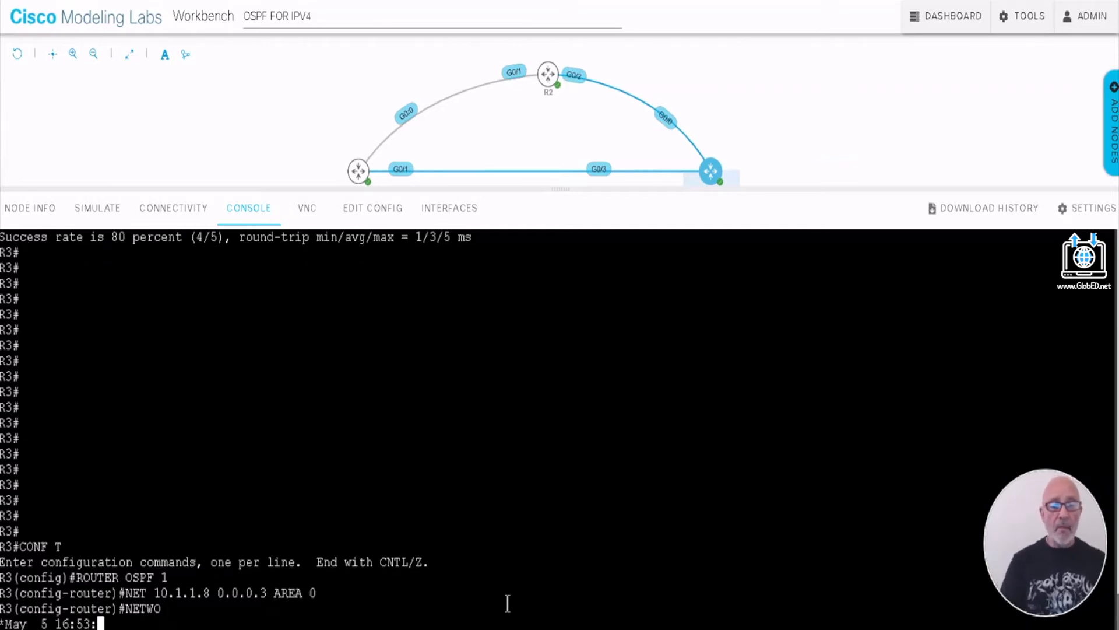
key("Return")
key("Return")
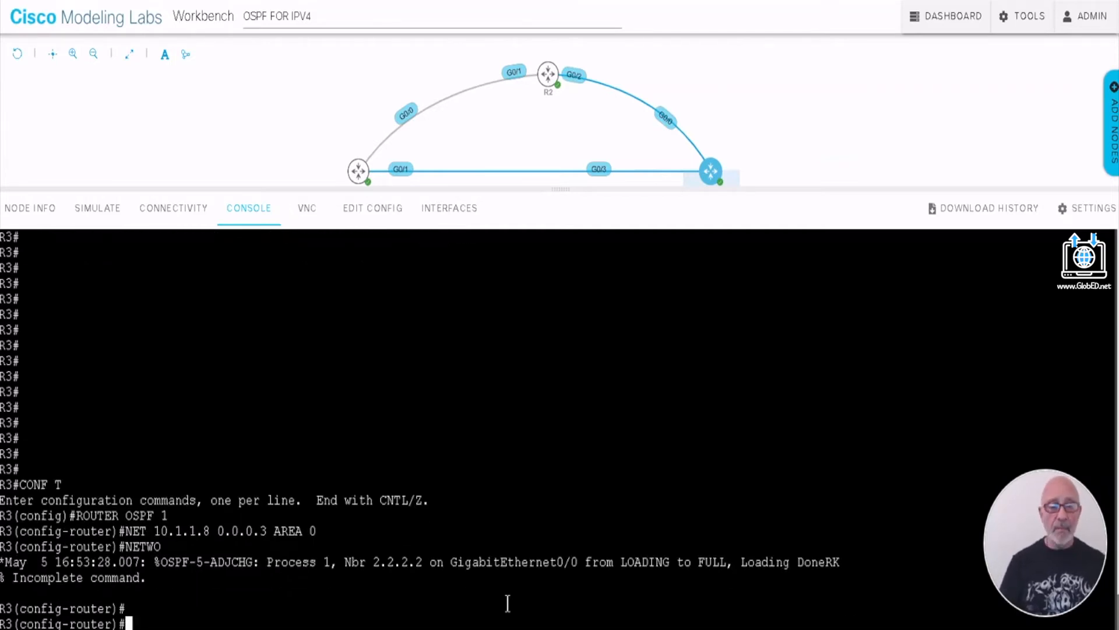
- Advertise network 10.1.1.12 with wildcard mask 0.0.0.3 in area 0 under R3's OSPF process
type("NETWORK")
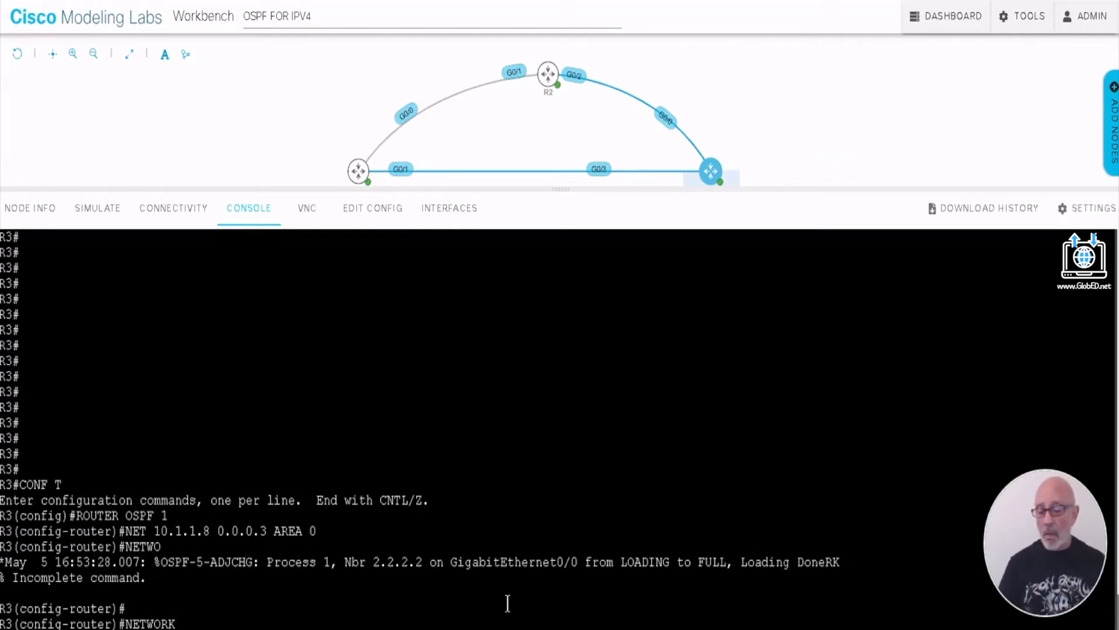
type("10.1.1")
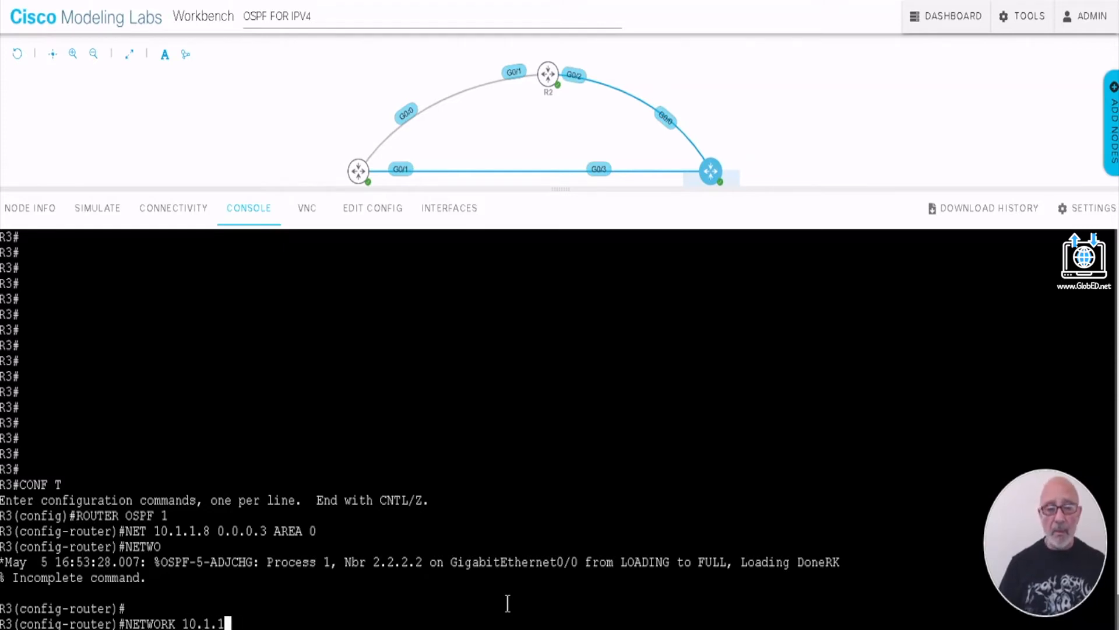
type(".12 0.0..")
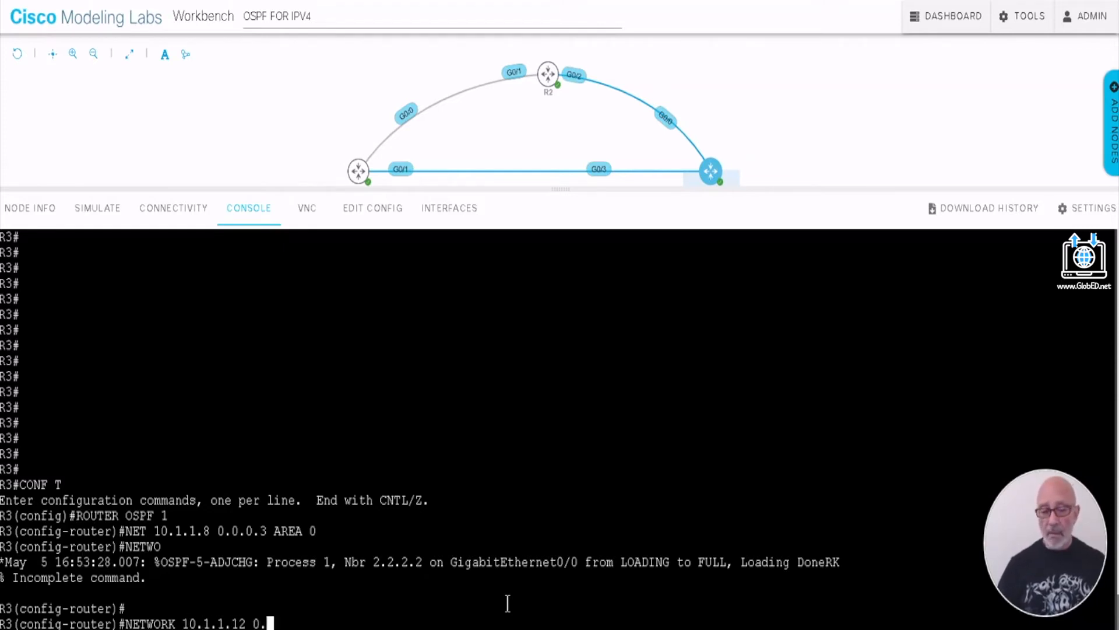
type("0.3")
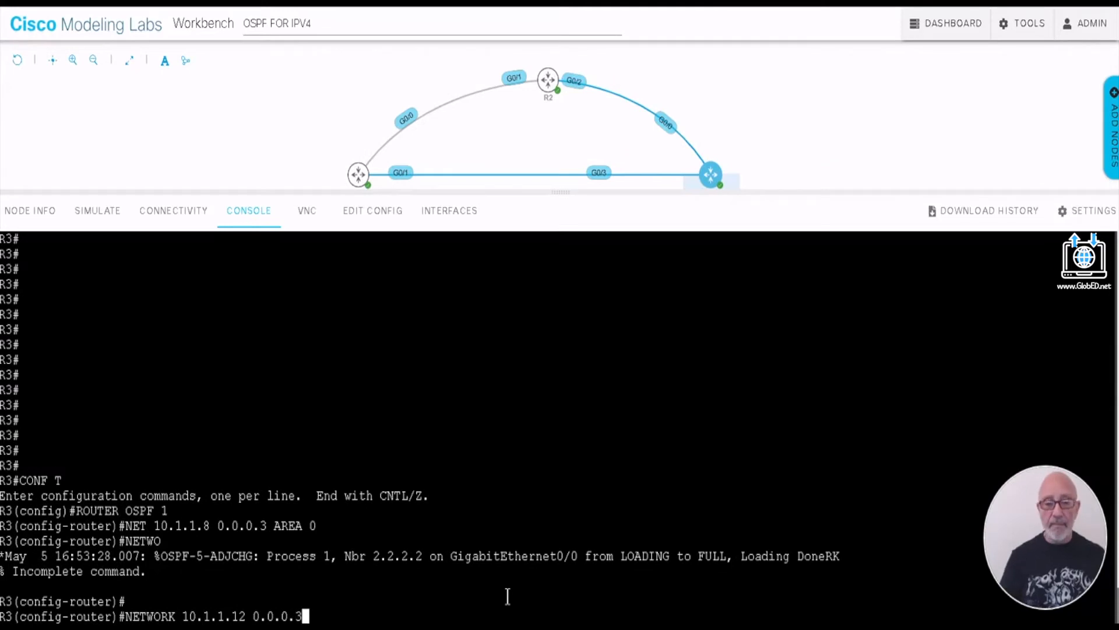
type(" AREA 0")
key("Return")
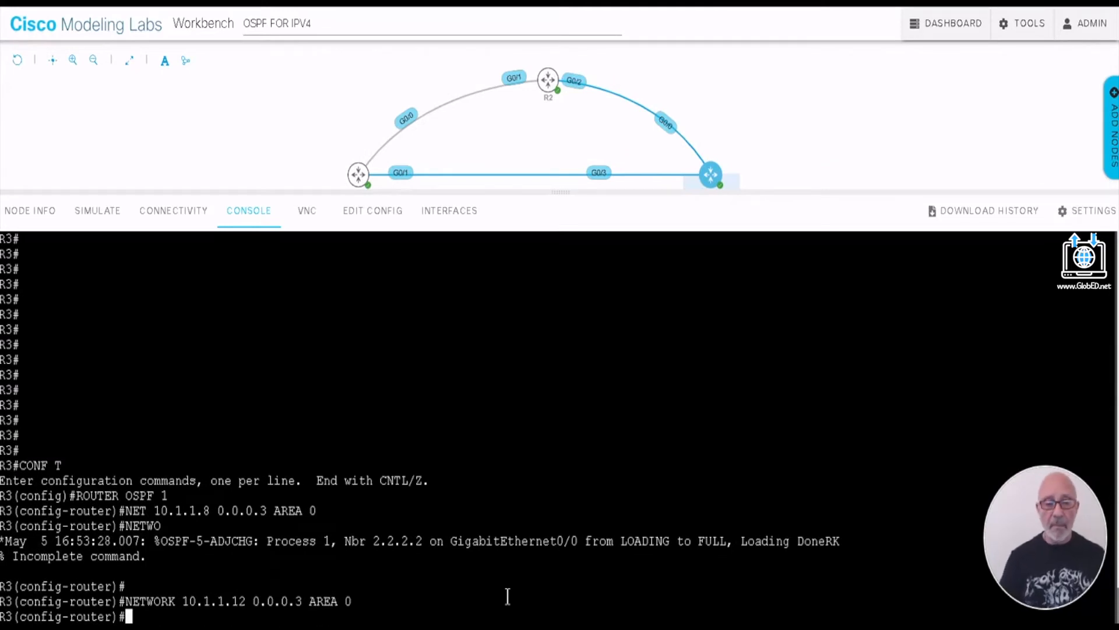
type("NETWOR")
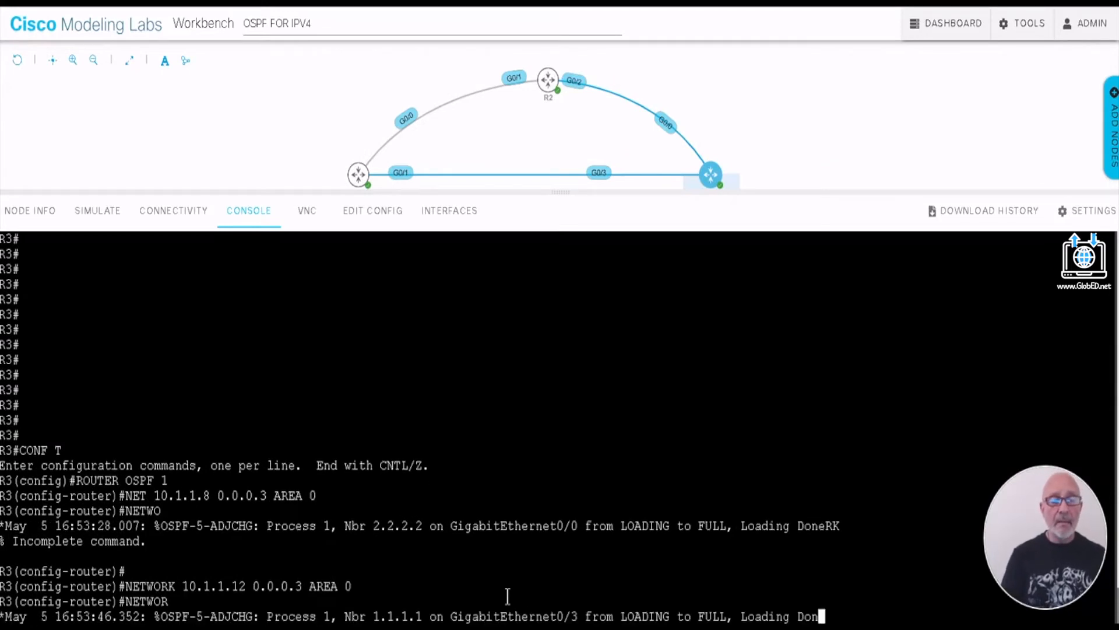
key("Return")
key("Return")
key("Return")
key("Return")
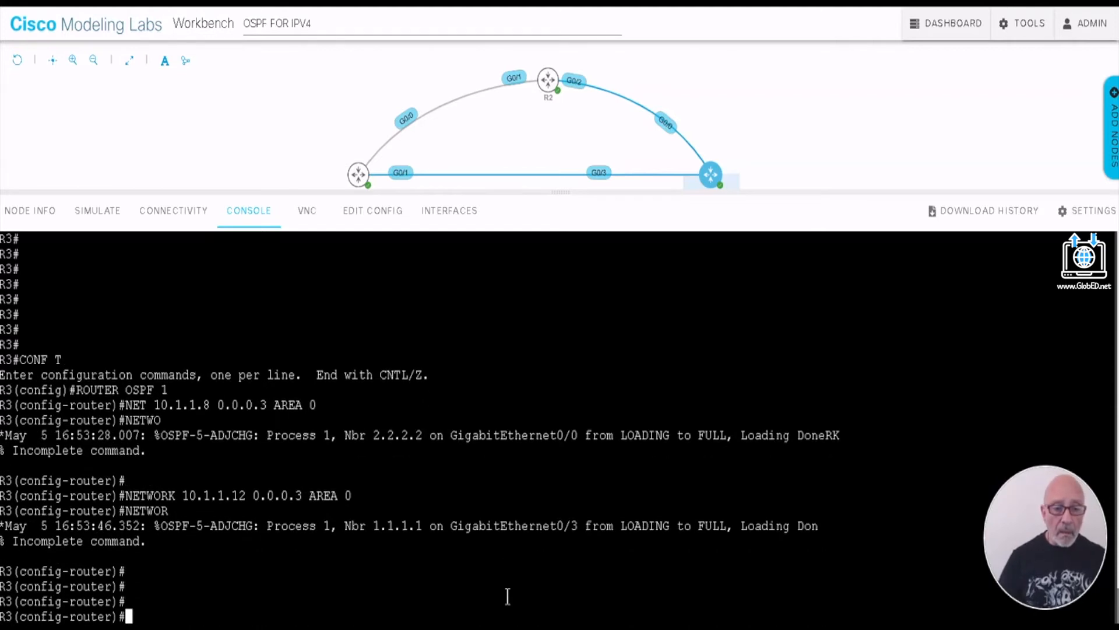
- Advertise 3.3.3.3 with wildcard mask 0.0.0.0 in area 0 under R3's OSPF process
type("NETWORK")
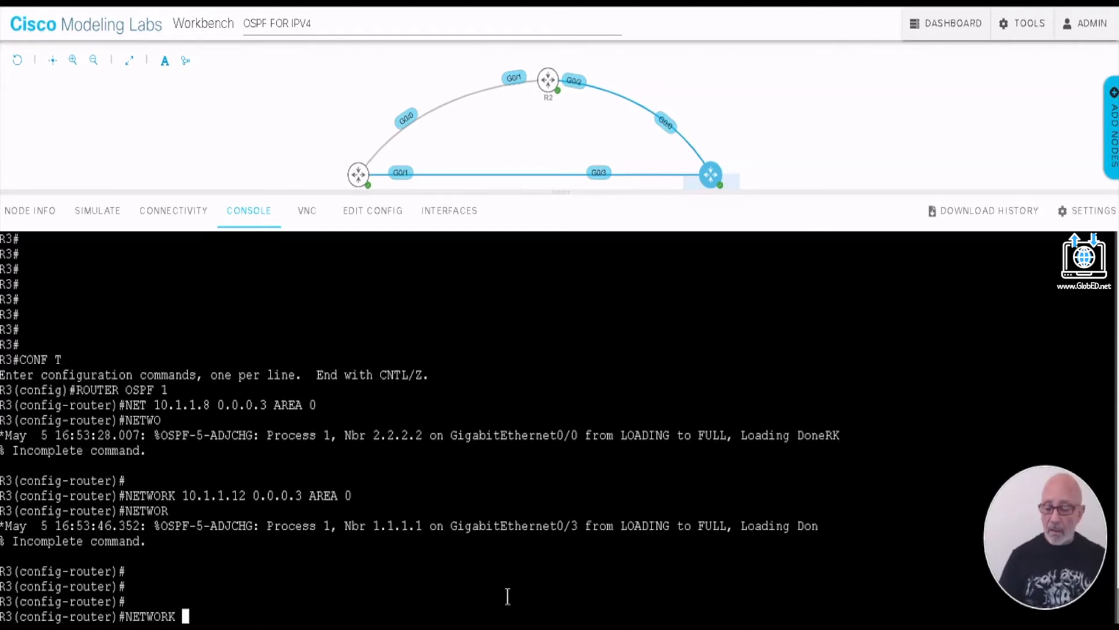
type(" 3.3.33")
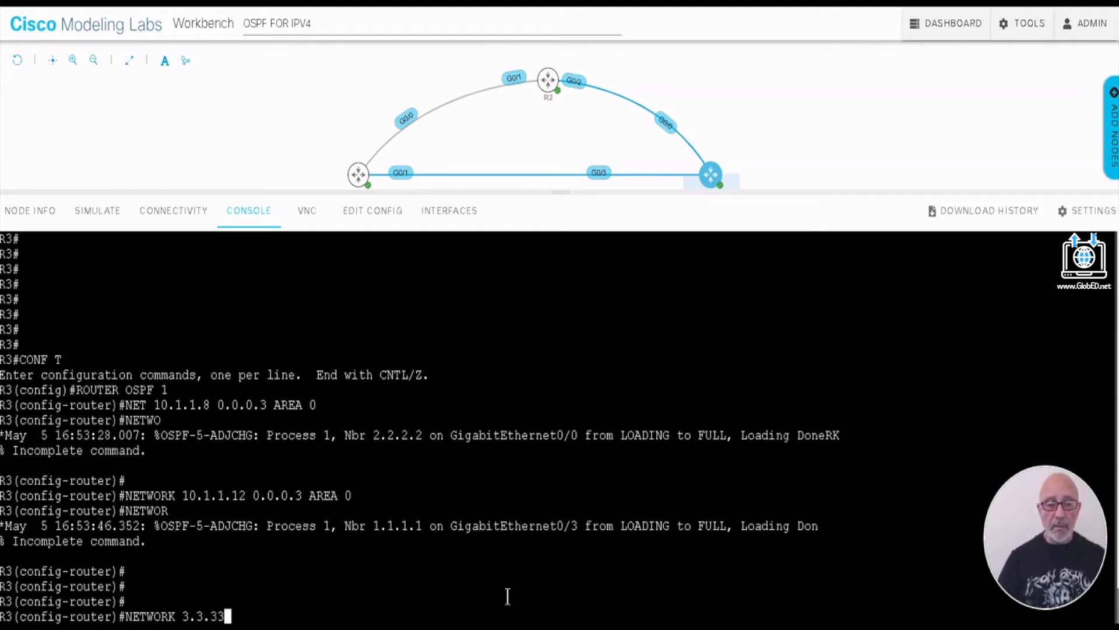
key("BackSpace")
type(".3 0.0.0.0")
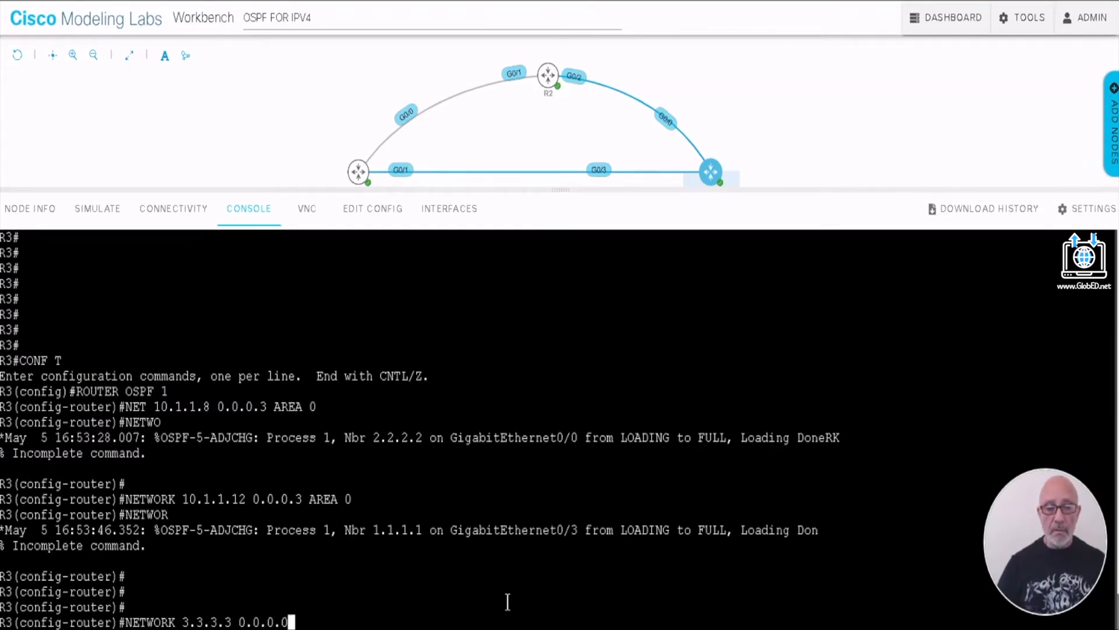
type(" AREA ")
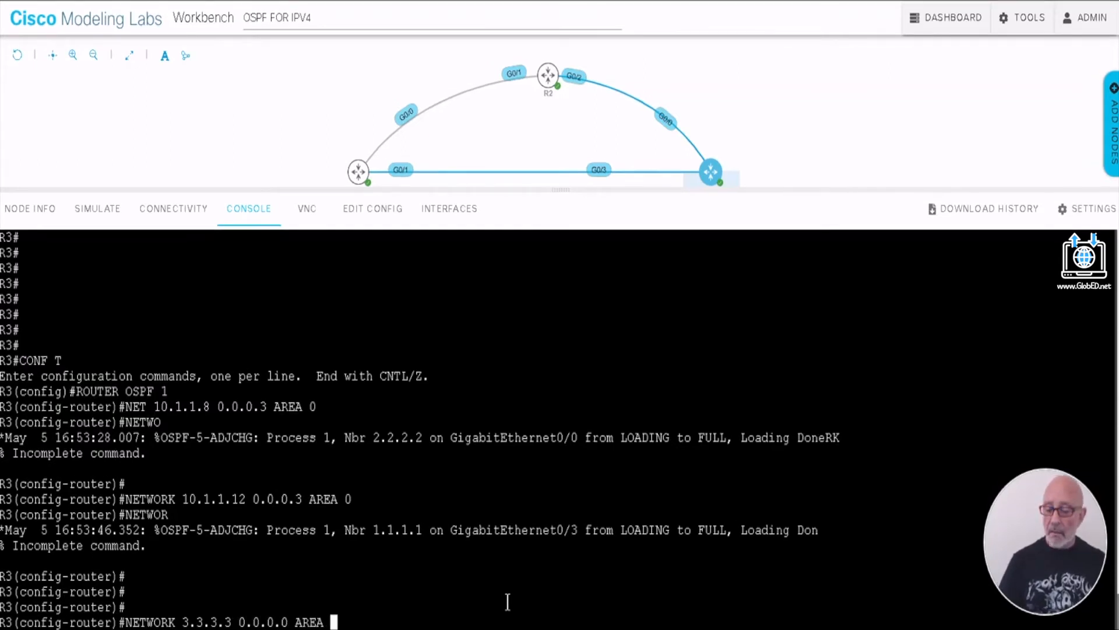
type("0")
key("Return")
- Save R3's configuration with DO WR and return to privileged EXEC mode
key("Return")
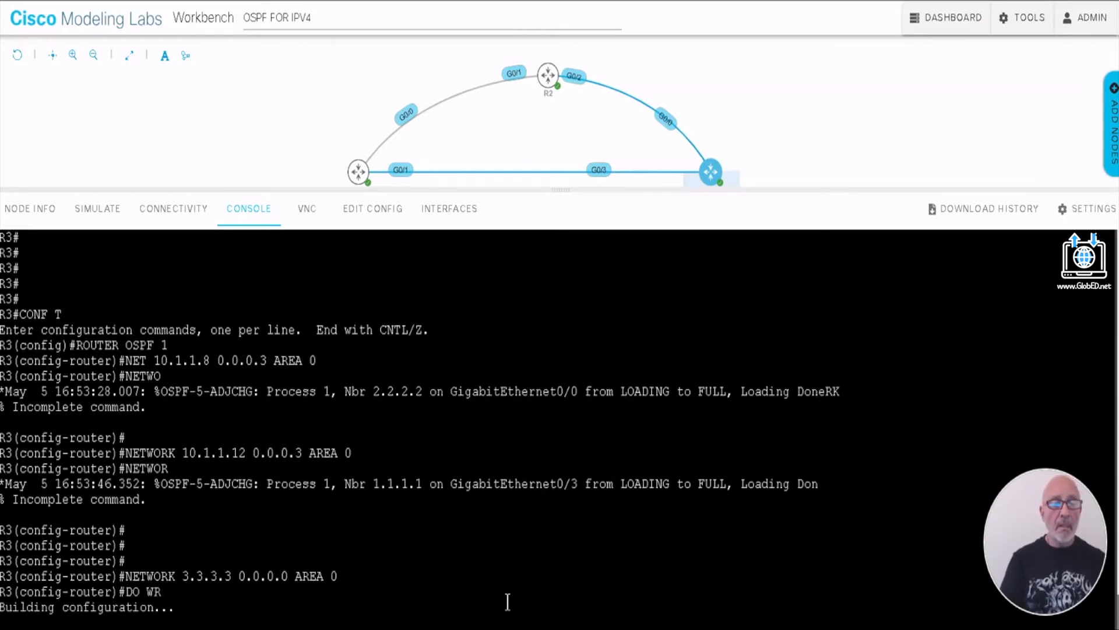
key("ctrl+z")
key("Return")
key("Return")
key("Return")
key("Return")
type("SJ O")
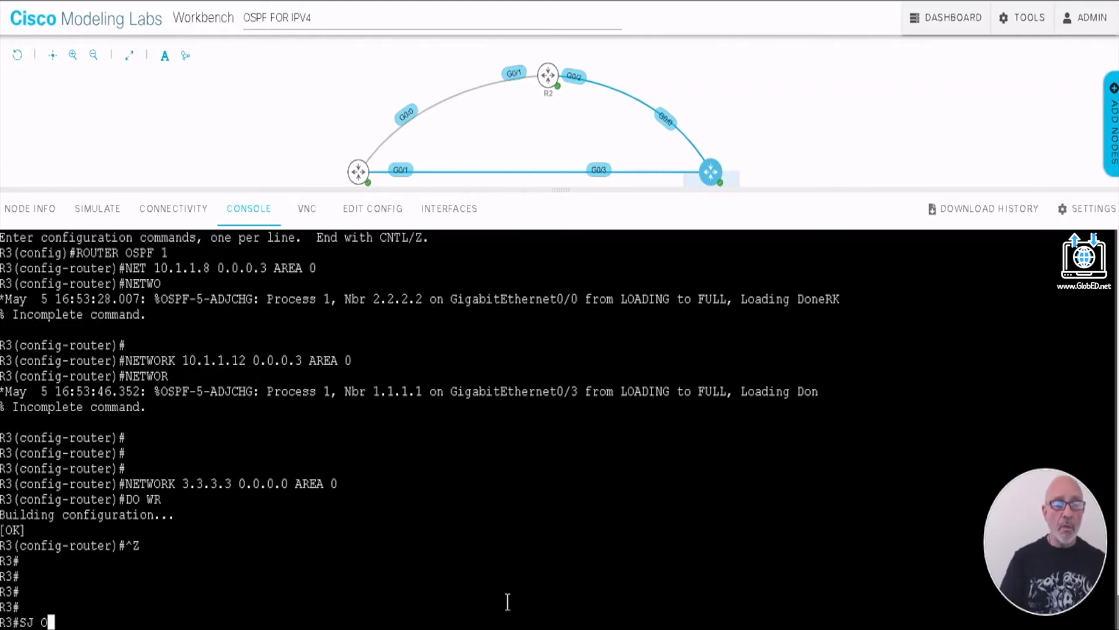
key("Return")
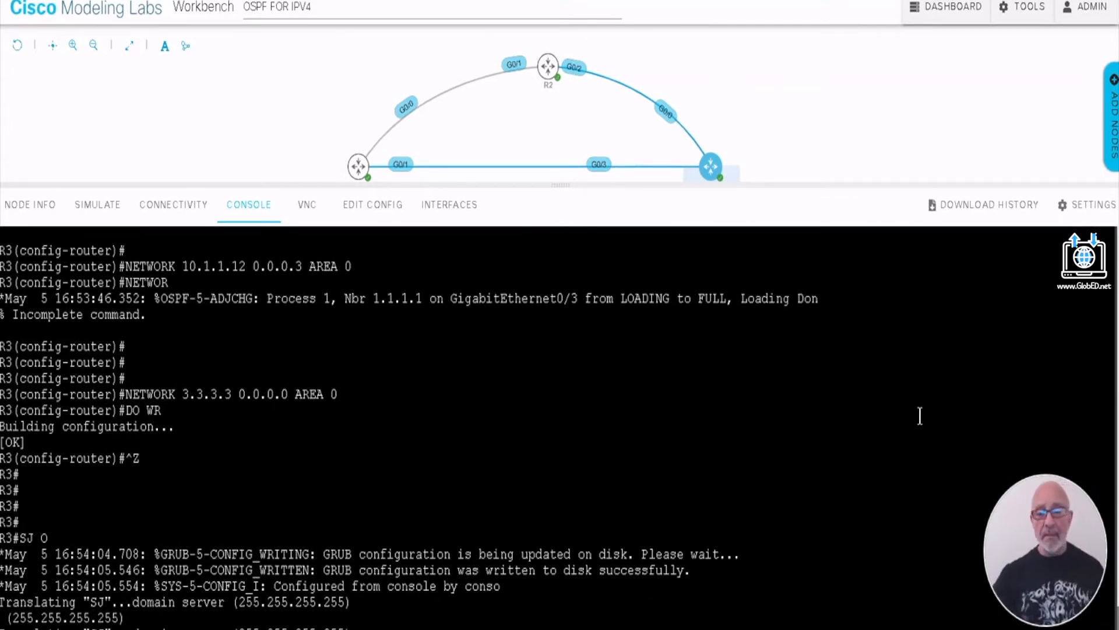
right_click(877, 455)
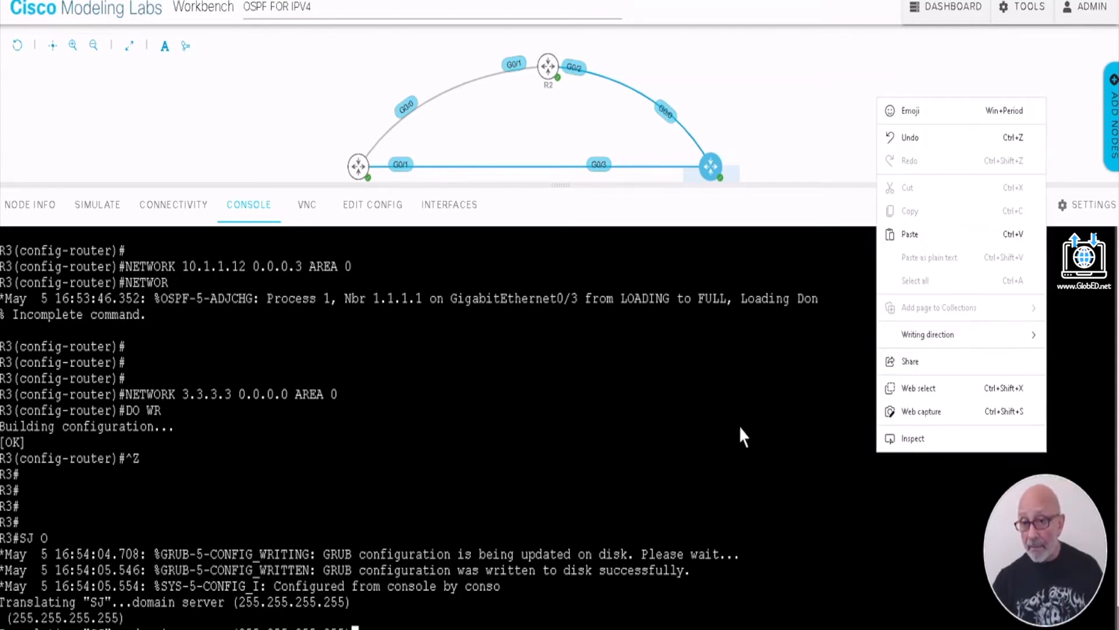
left_click(784, 465)
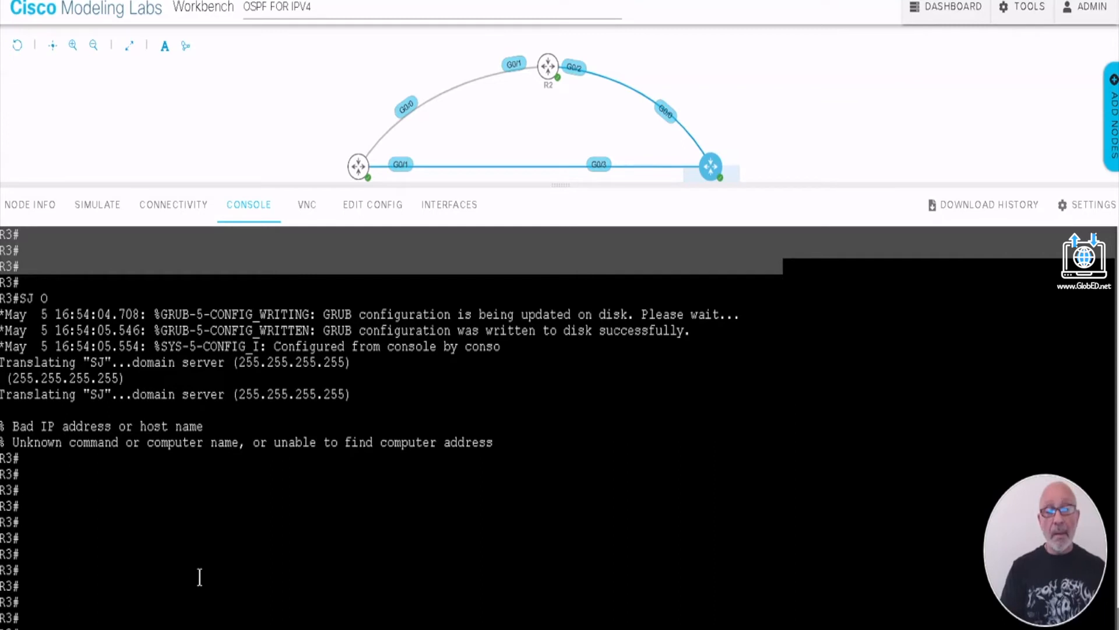
type("SH IP PROTOO")
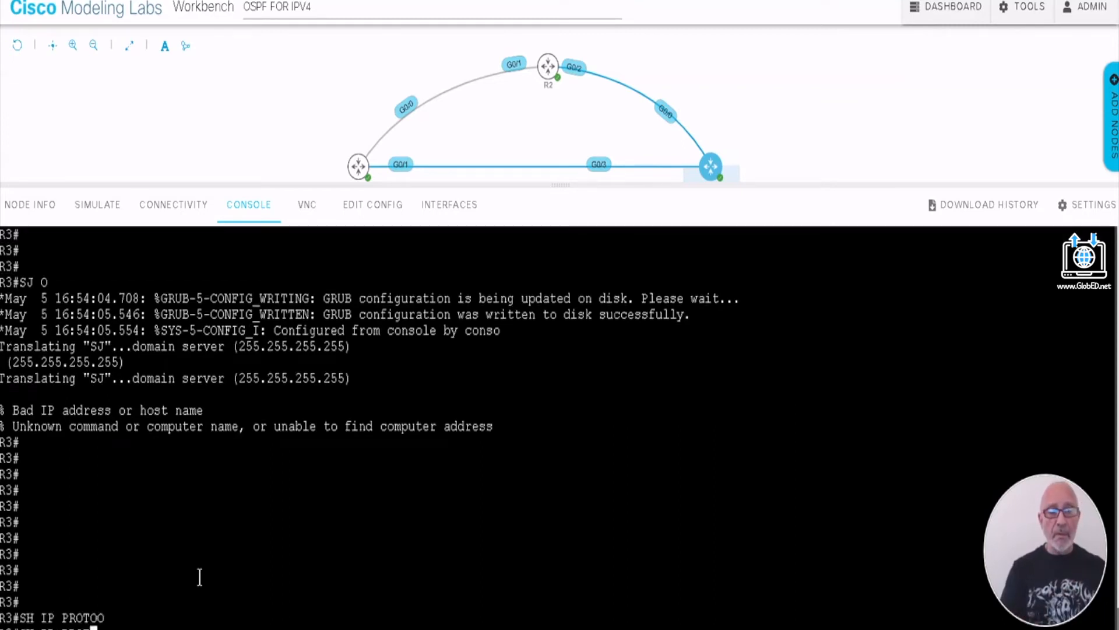
key("Return")
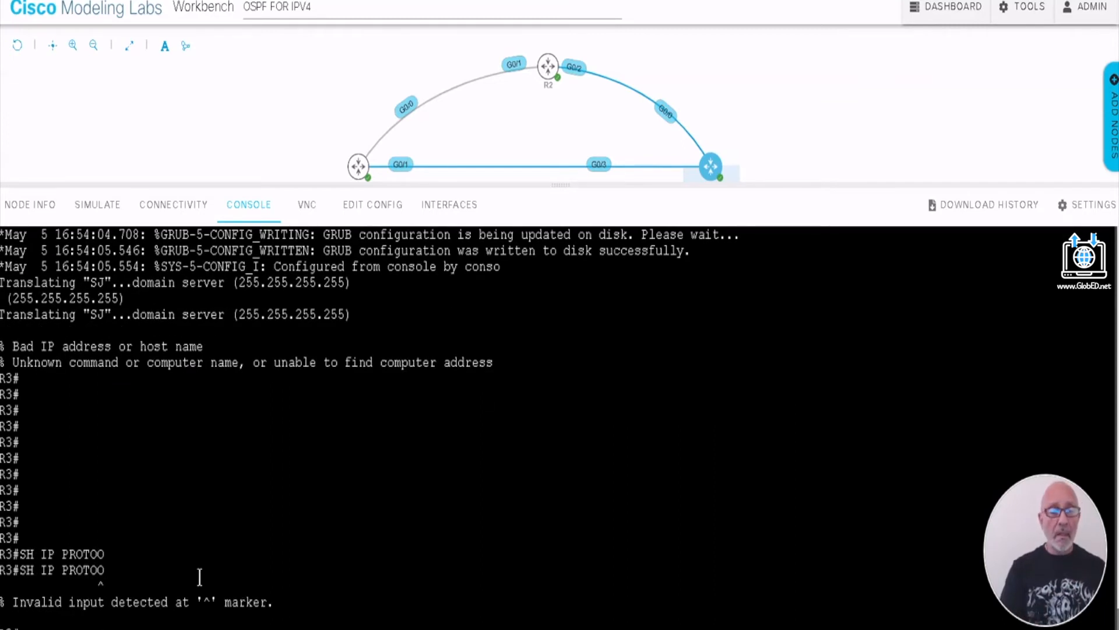
type("DH")
key("BackSpace")
key("BackSpace")
key("BackSpace")
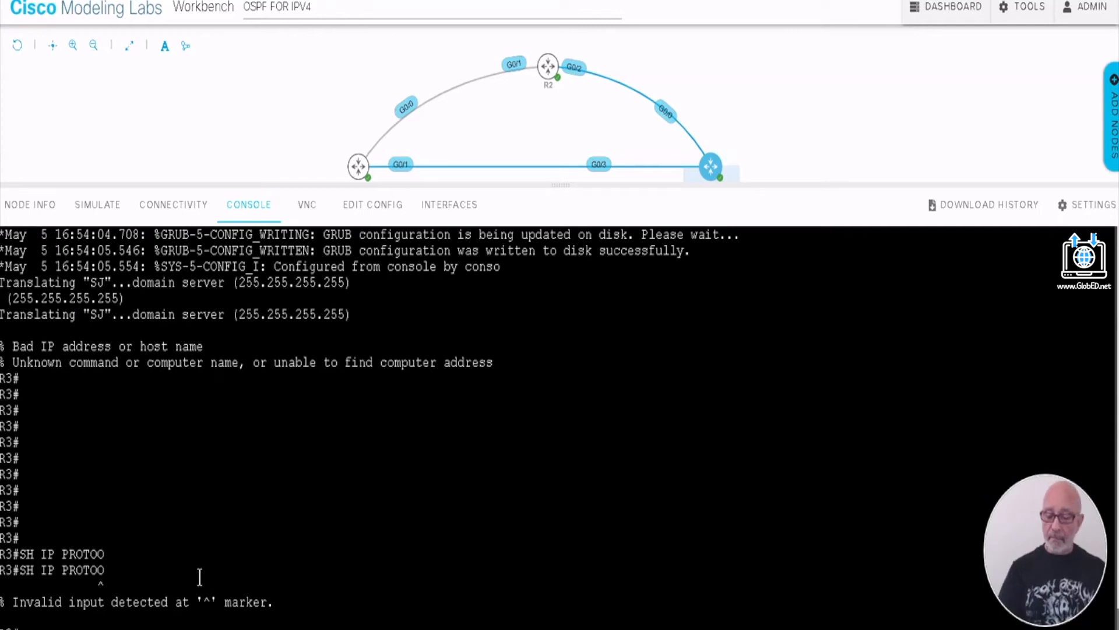
- Display R3's routing protocol settings with SH IP PROTOCOLS and enlarge the console area to read them
type("SH IP PROTOCOLS")
key("Return")
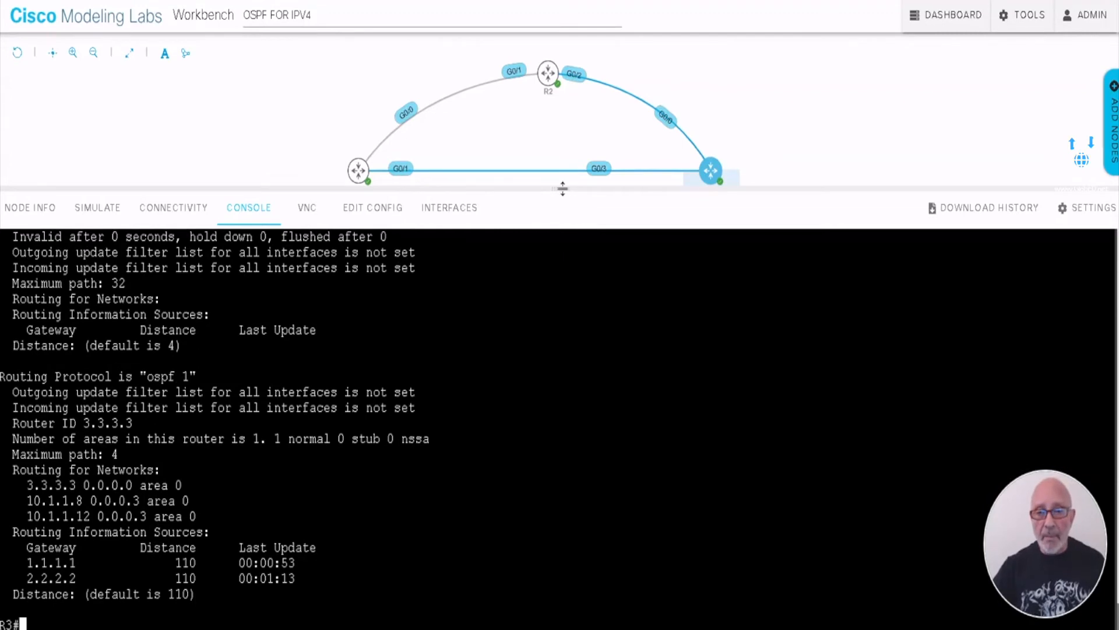
left_click_drag(562, 187, 555, 79)
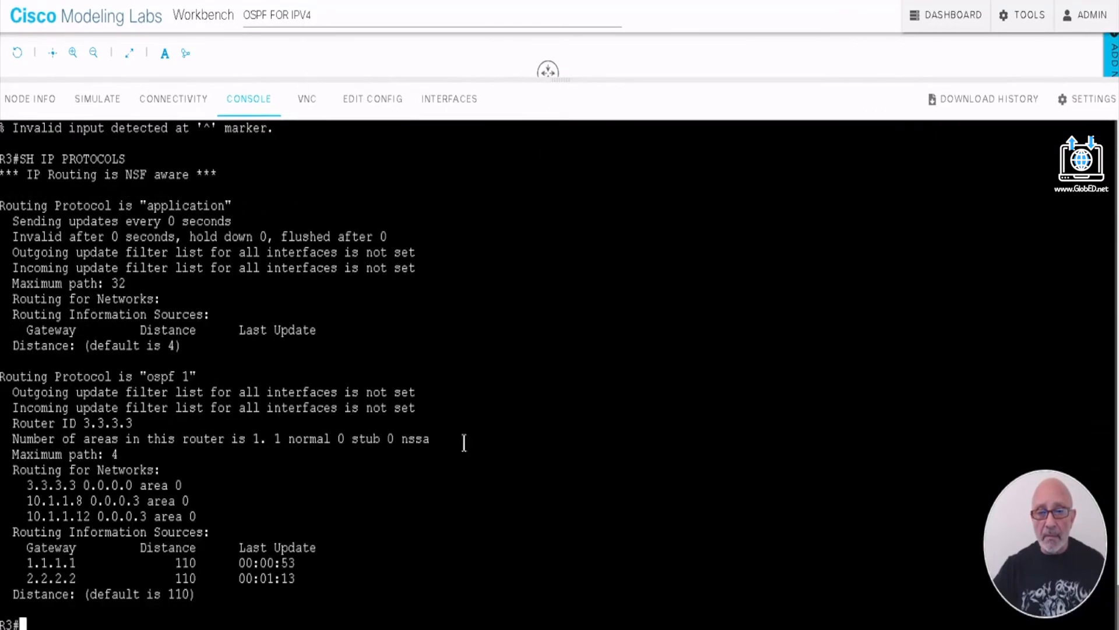
left_click_drag(339, 603, 338, 600)
- Display R3's full routing table with SH IP ROUTE and examine the OSPF routes to 1.1.1.1, 2.2.2.2 and 10.1.1.4/30 and their metrics
type("S HIP")
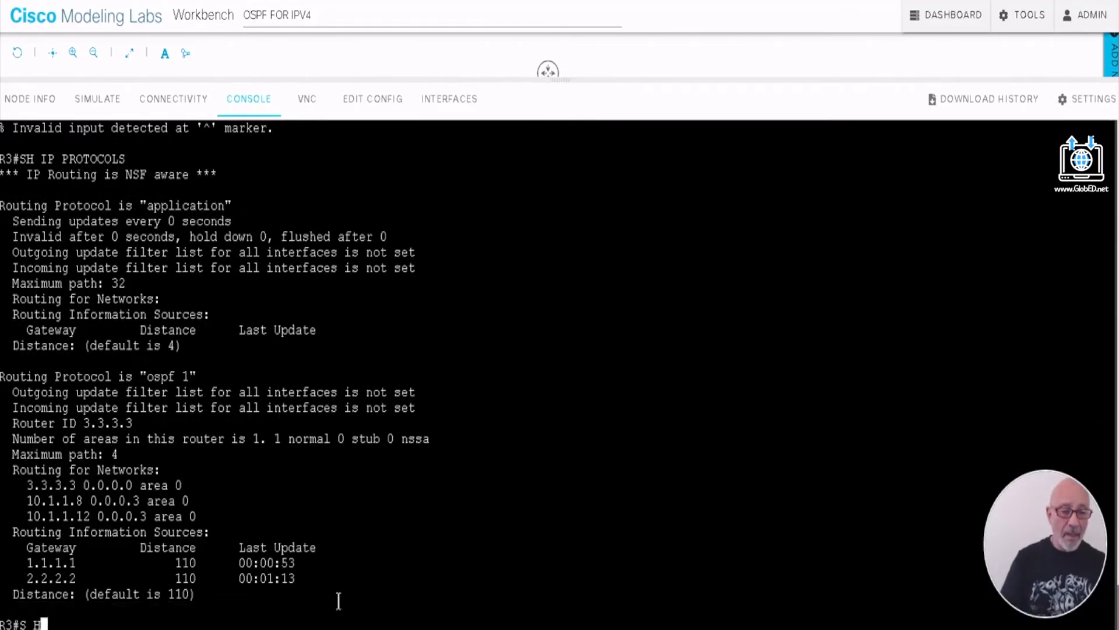
key("BackSpace")
key("BackSpace")
key("BackSpace")
type("H IP ROUTE")
key("Return")
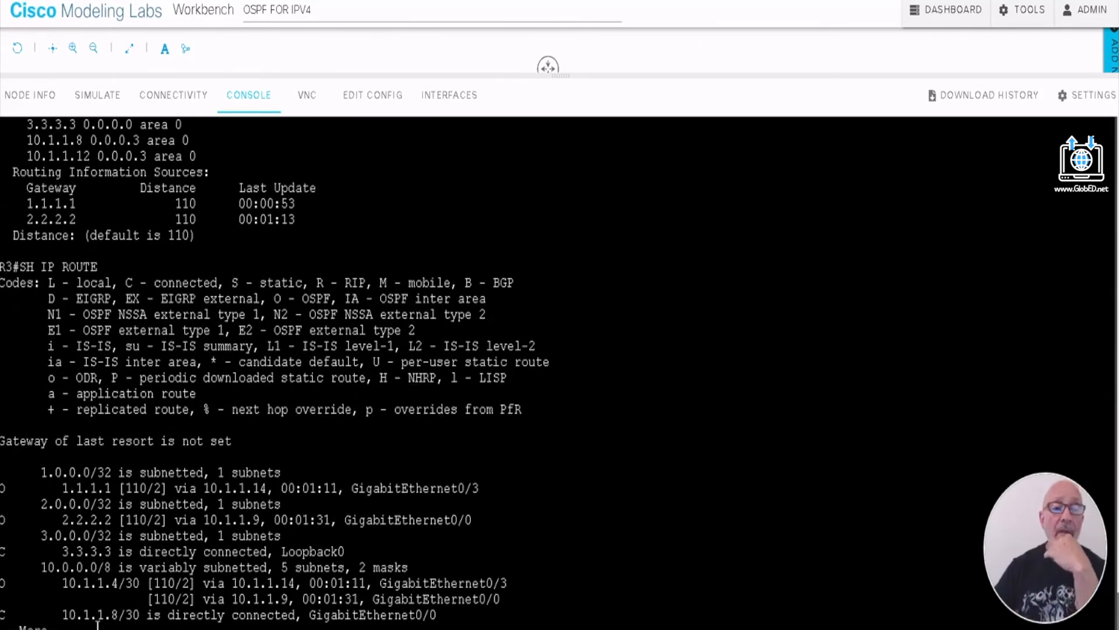
key("space")
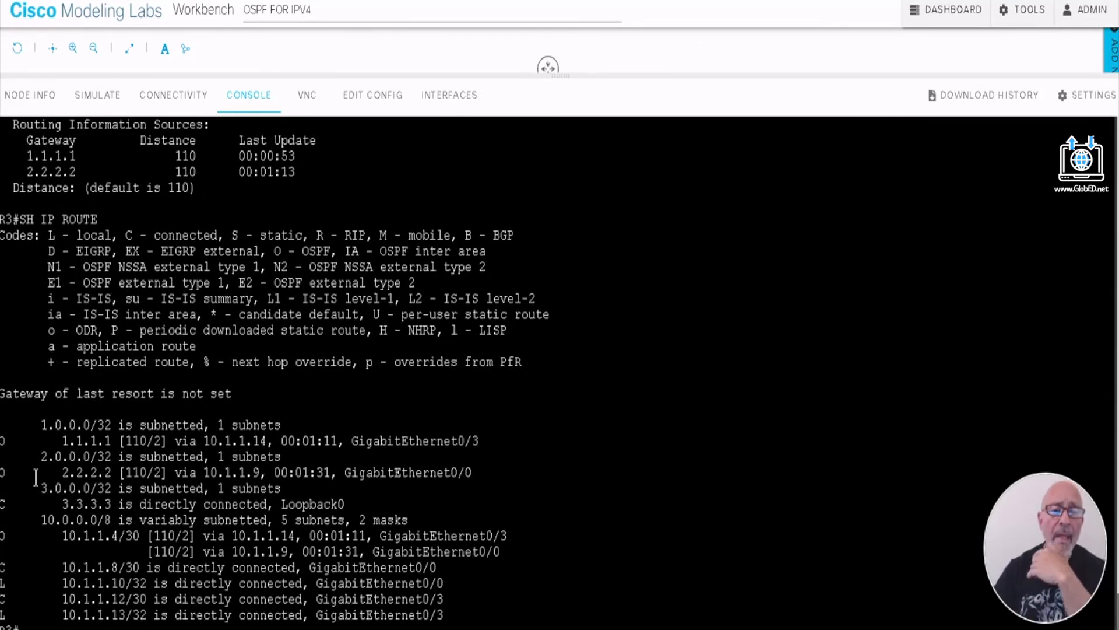
left_click_drag(47, 442, 119, 440)
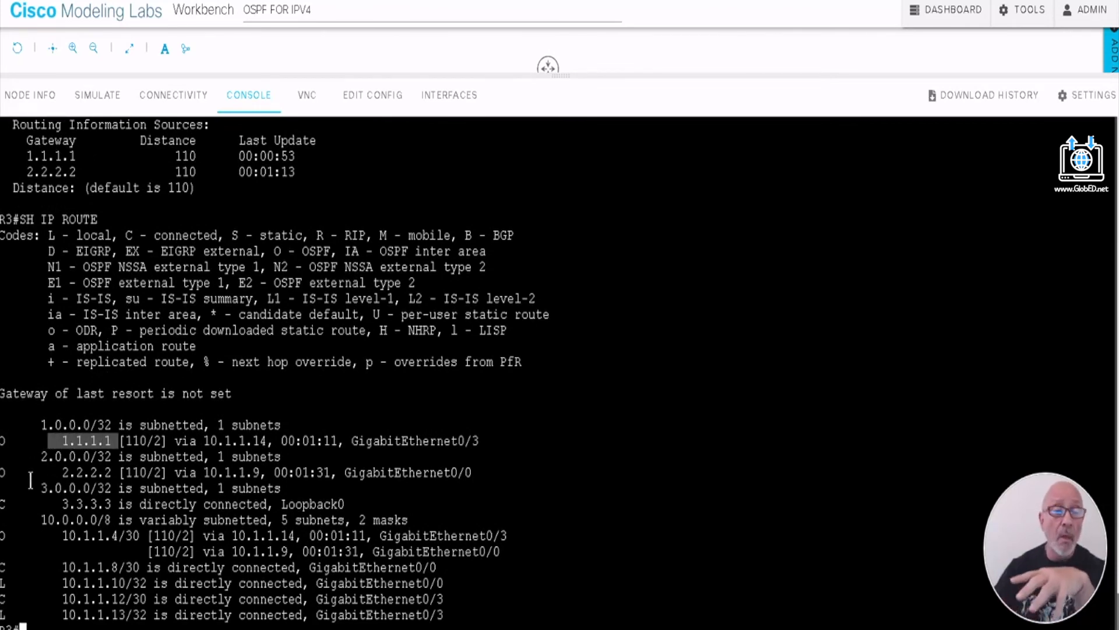
left_click_drag(61, 472, 103, 473)
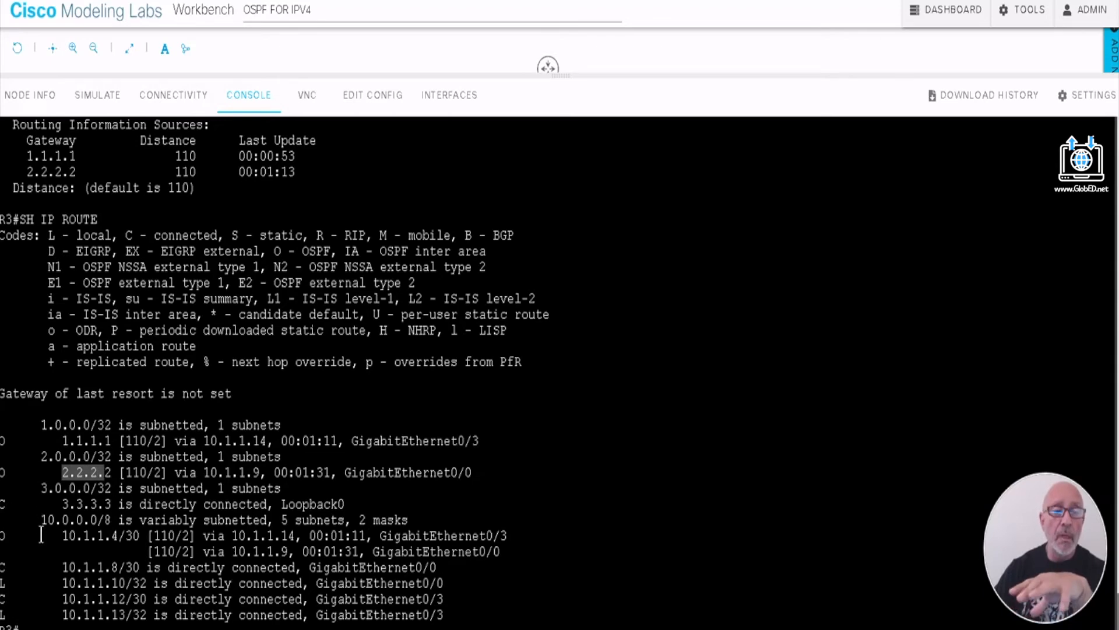
left_click_drag(33, 551, 112, 539)
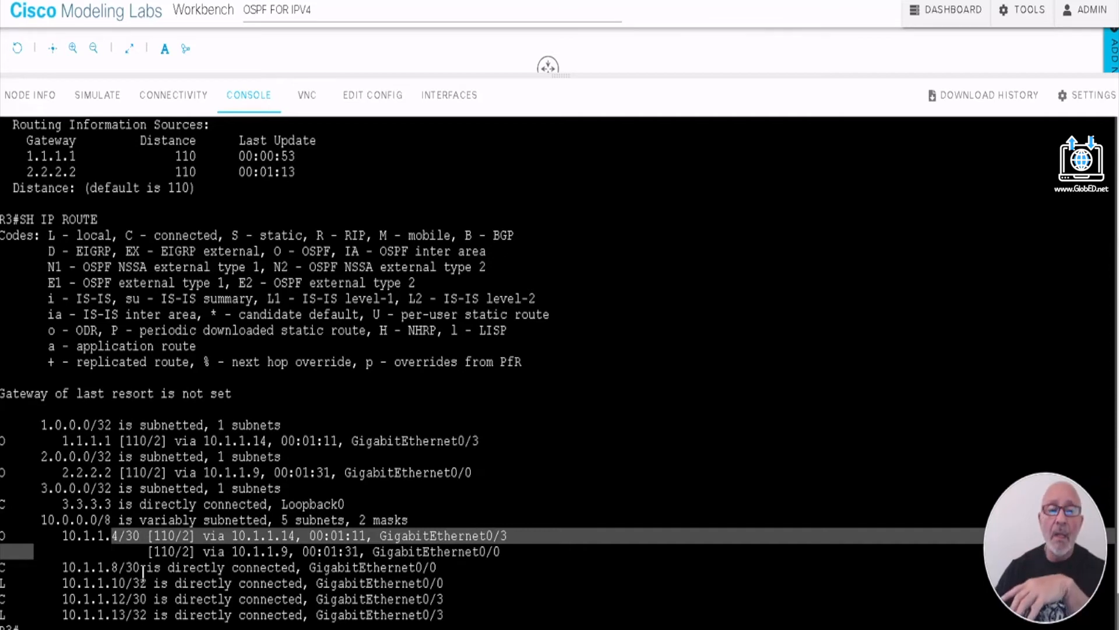
left_click_drag(124, 441, 163, 440)
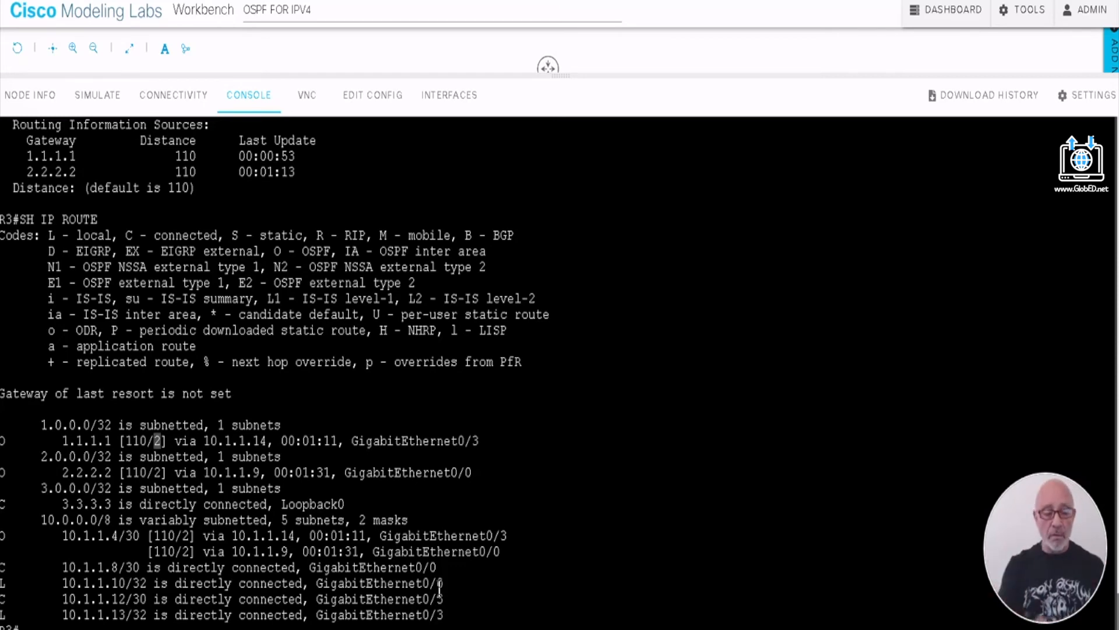
- Test connectivity from R3 by pinging 10.1.1.6 and 10.1.1.5
type("PING")
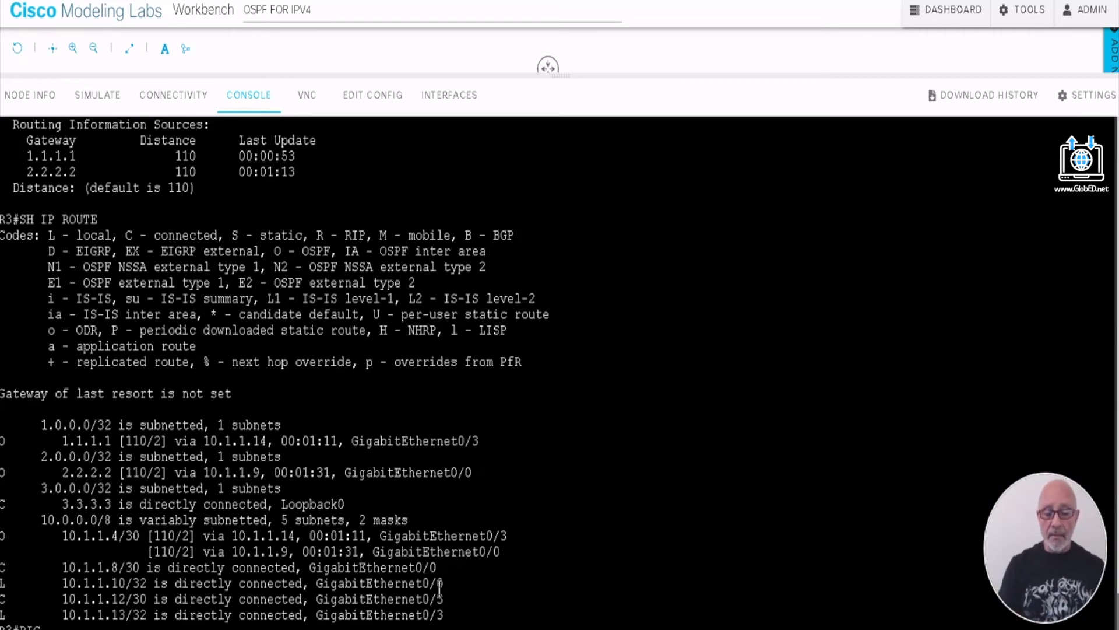
type(" 10.1.1.")
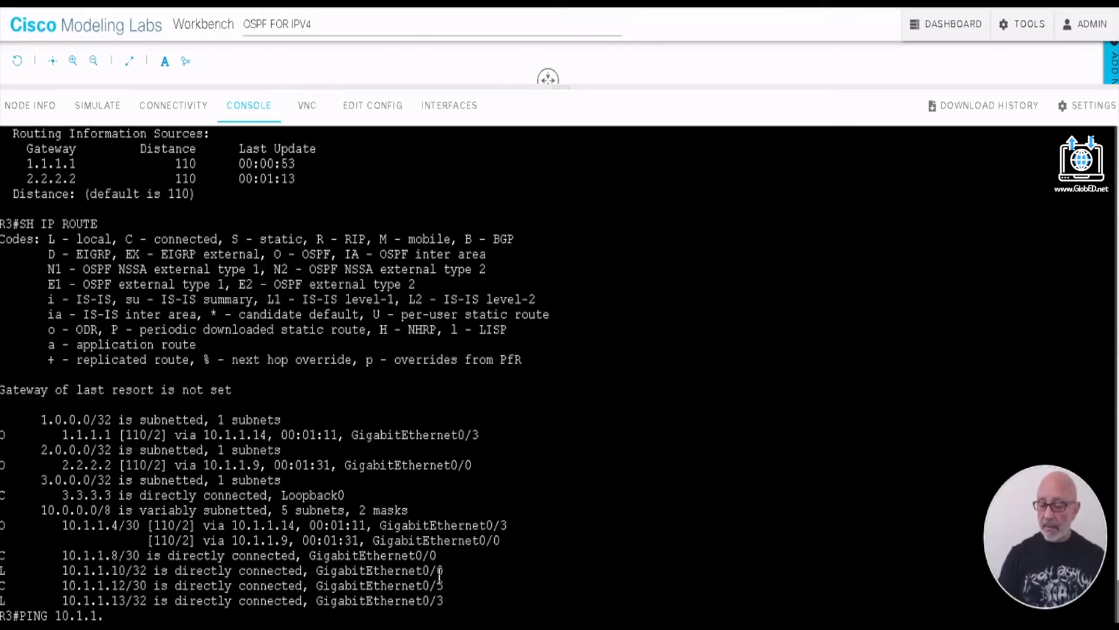
type("6")
key("Return")
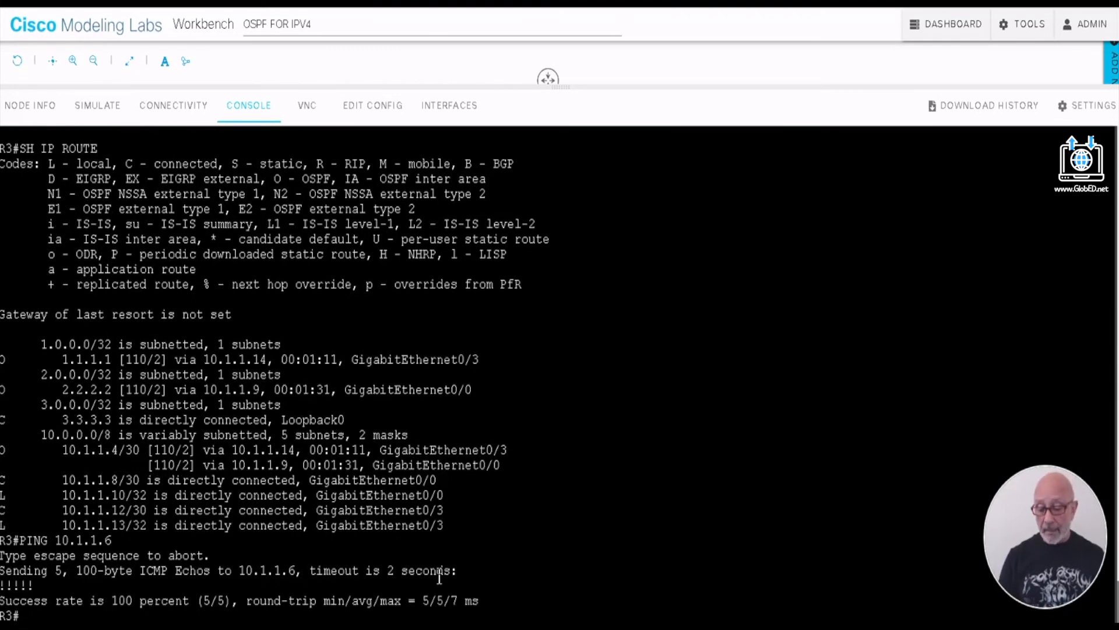
key("Up")
key("BackSpace")
type("5")
key("Return")
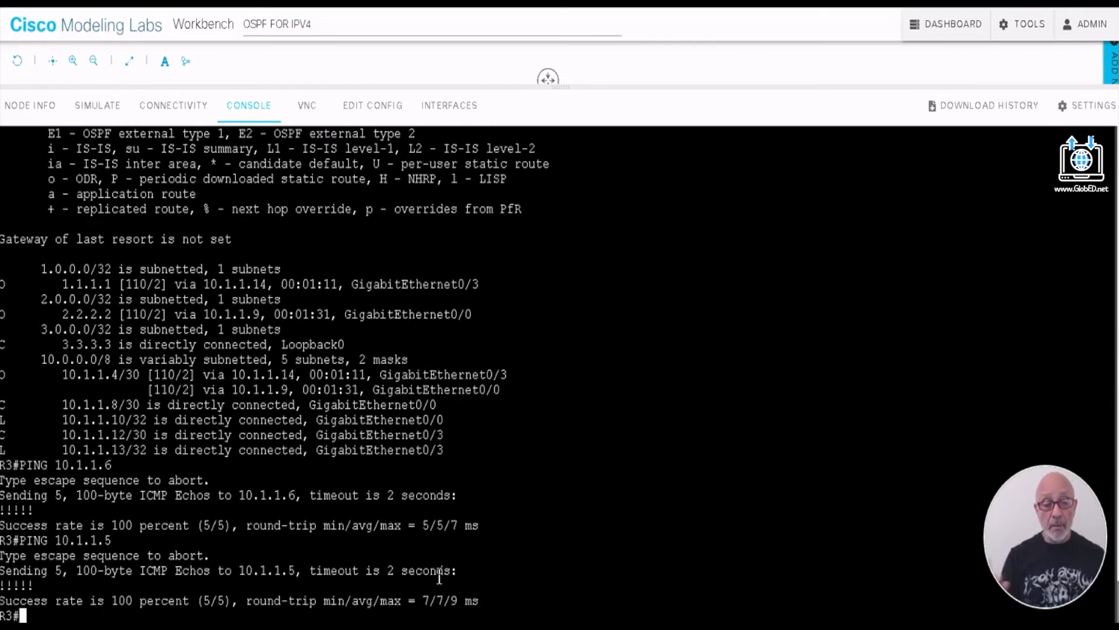
- Test connectivity from R3 by pinging 1.1.1.1, and leave several blank prompt lines below the output
key("Up")
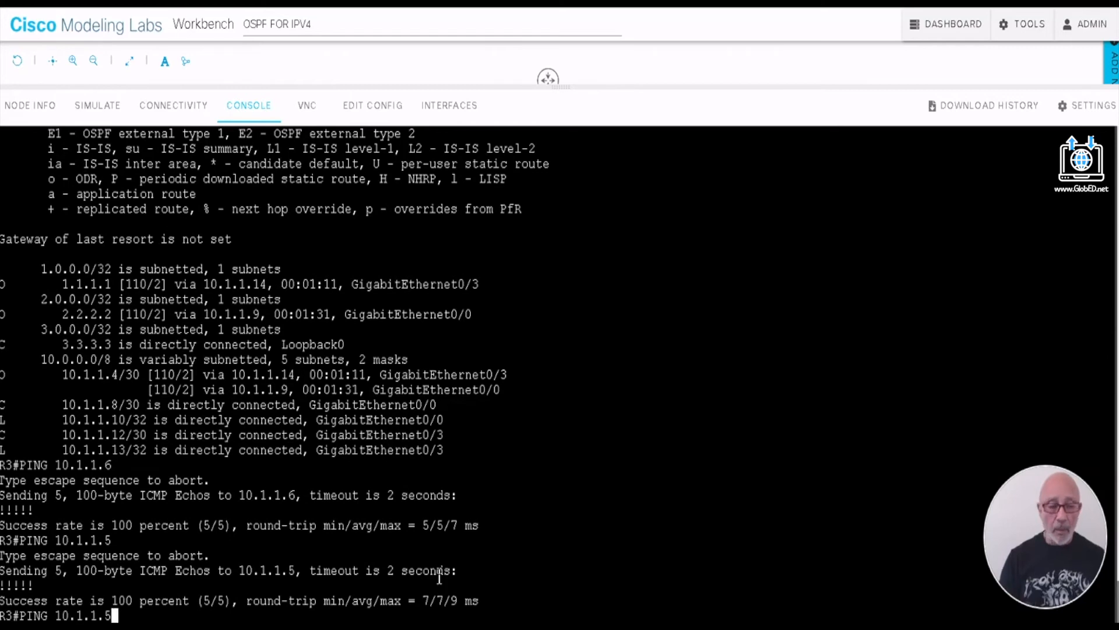
key("BackSpace")
key("BackSpace")
key("BackSpace")
key("BackSpace")
key("BackSpace")
key("BackSpace")
key("BackSpace")
key("BackSpace")
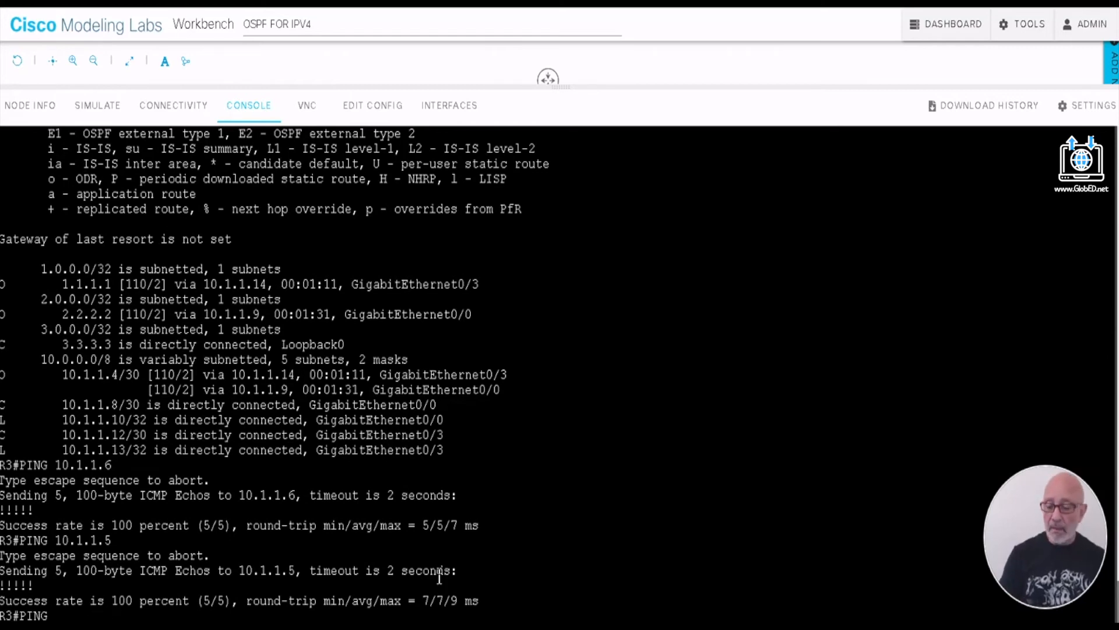
type("1.1.1.1")
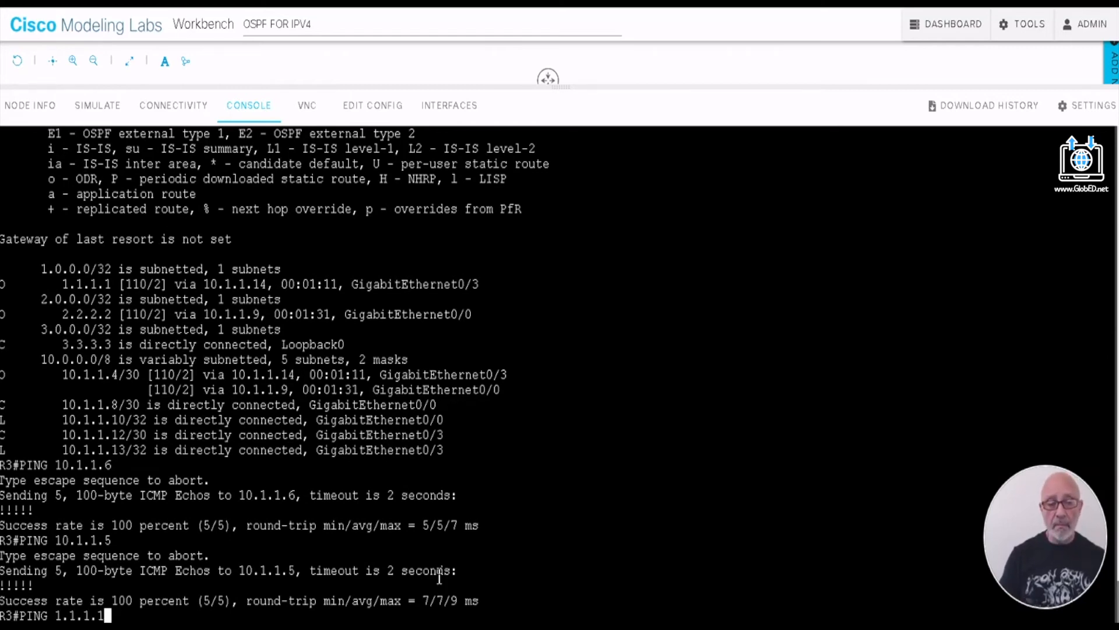
key("Return")
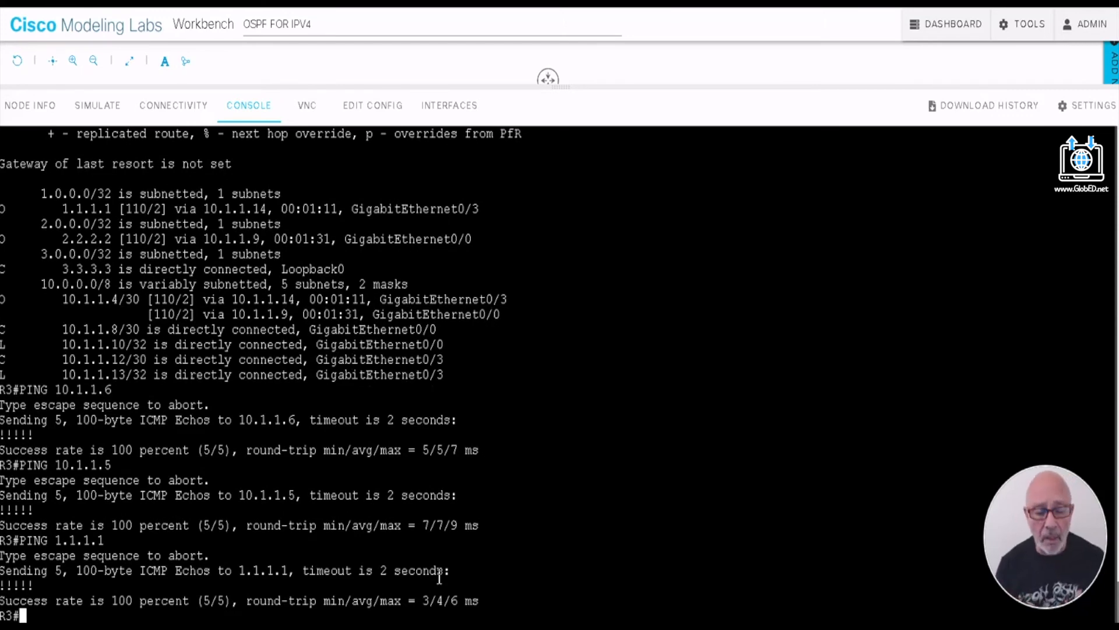
key("Return")
key("Return")
key("Return")
key("Return")
key("Return")
key("Return")
key("Return")
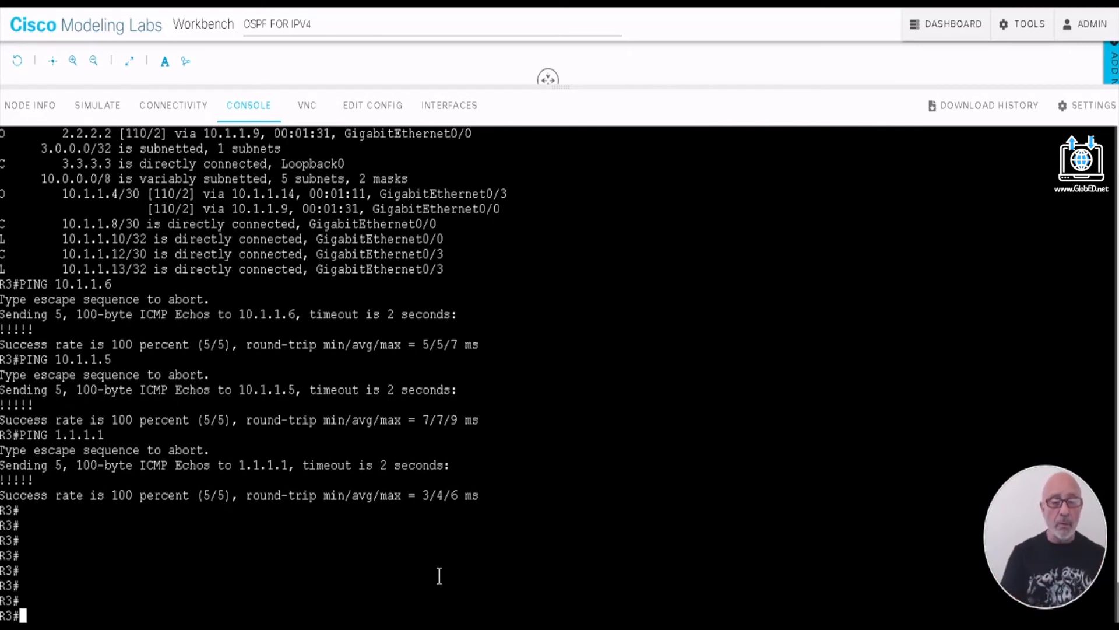
type("SH IP O")
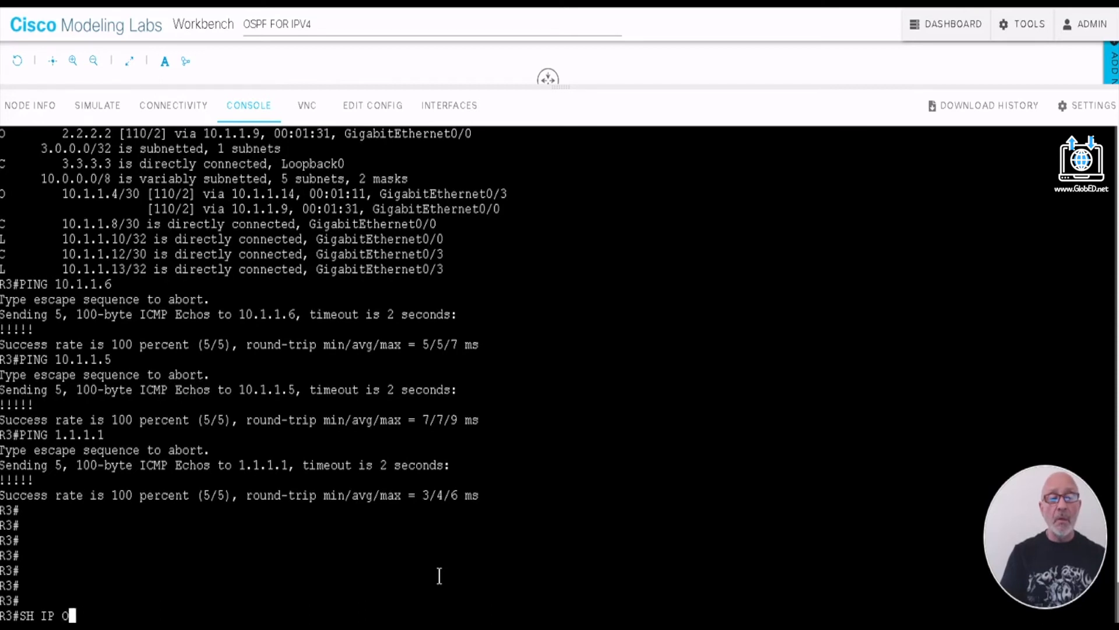
type("SPF")
key("BackSpace")
key("BackSpace")
key("BackSpace")
key("BackSpace")
key("BackSpace")
key("BackSpace")
key("BackSpace")
key("BackSpace")
key("BackSpace")
key("BackSpace")
key("BackSpace")
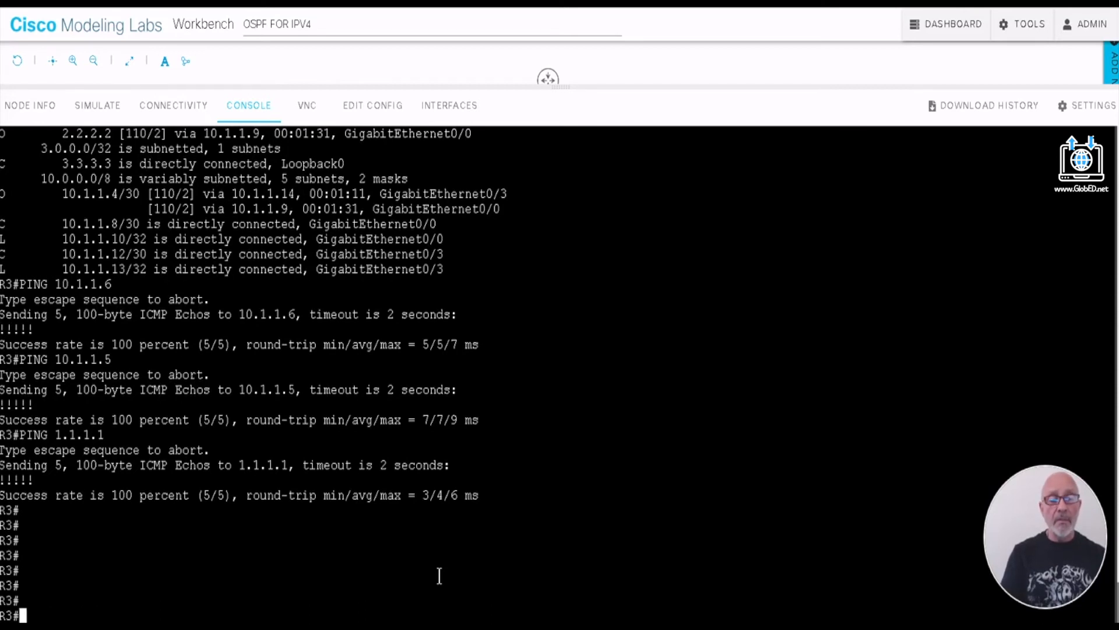
- Display a summary of R3's interfaces and their IP addresses with SH IP INT BRIEF
type("SH IP NT B")
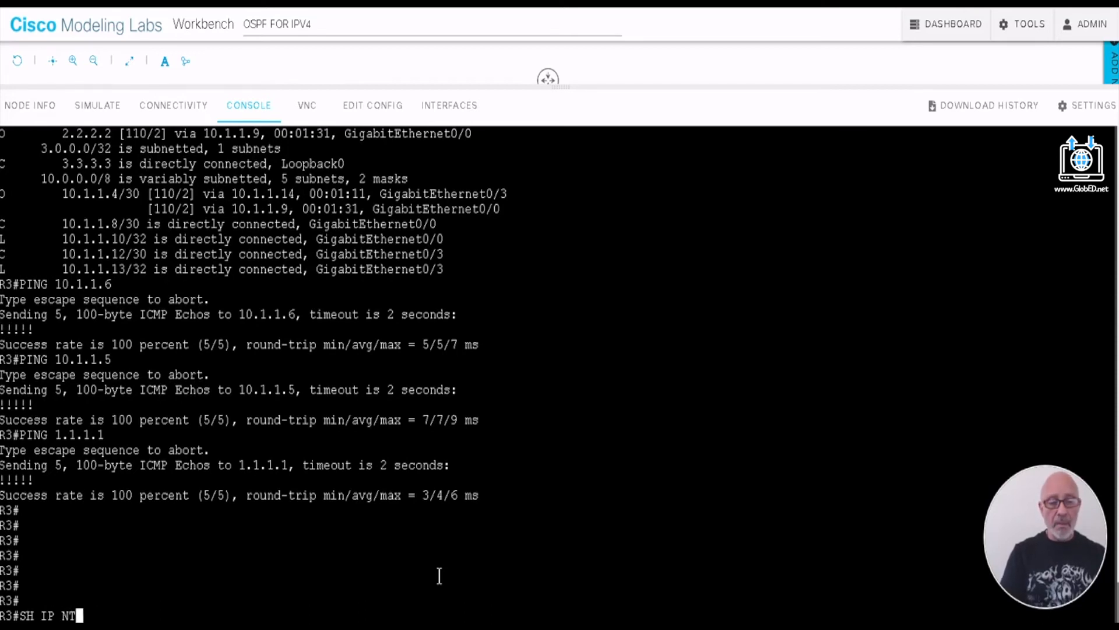
key("BackSpace")
key("BackSpace")
key("BackSpace")
key("BackSpace")
type("INT B")
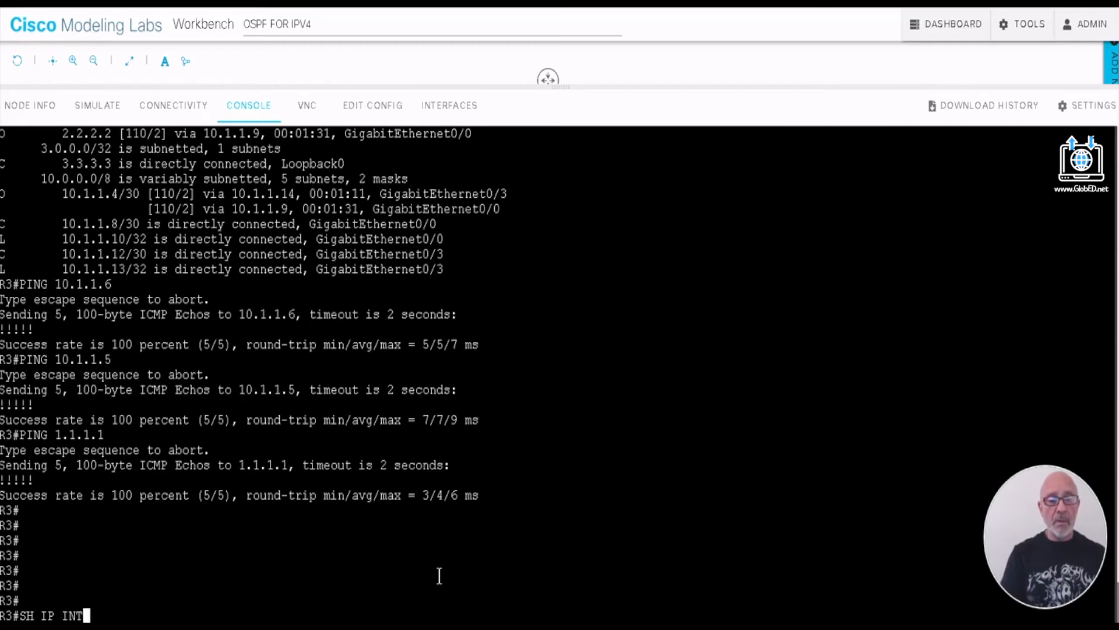
type("RIEF")
key("Return")
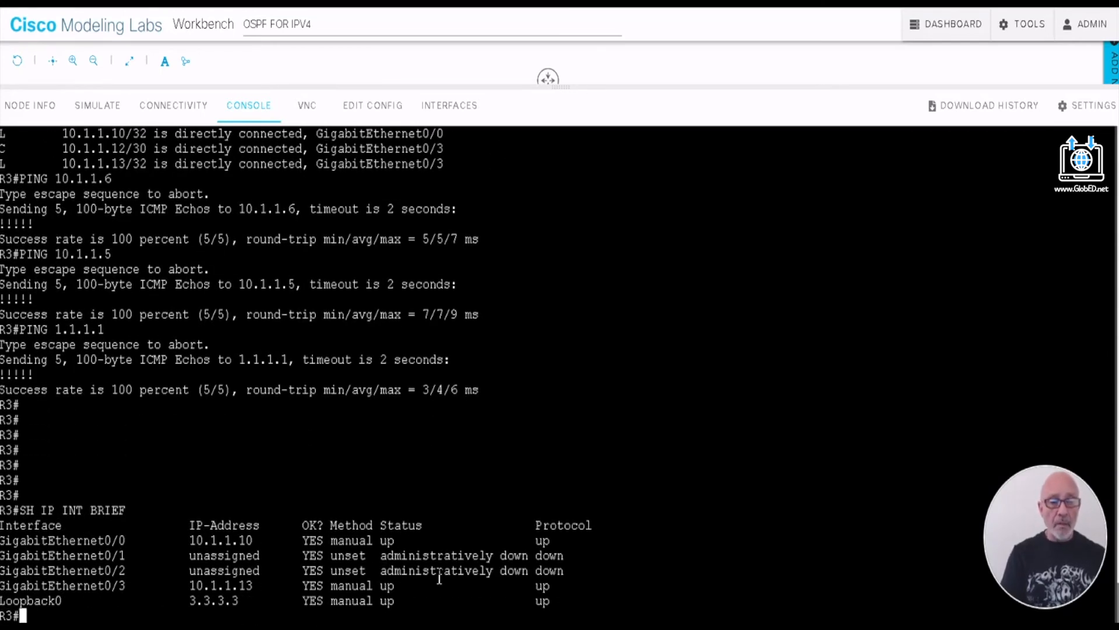
- Display the OSPF details of R3's GigabitEthernet0/0 interface with SH IP OSPF INT G0/0
type("SH IP OSPF ")
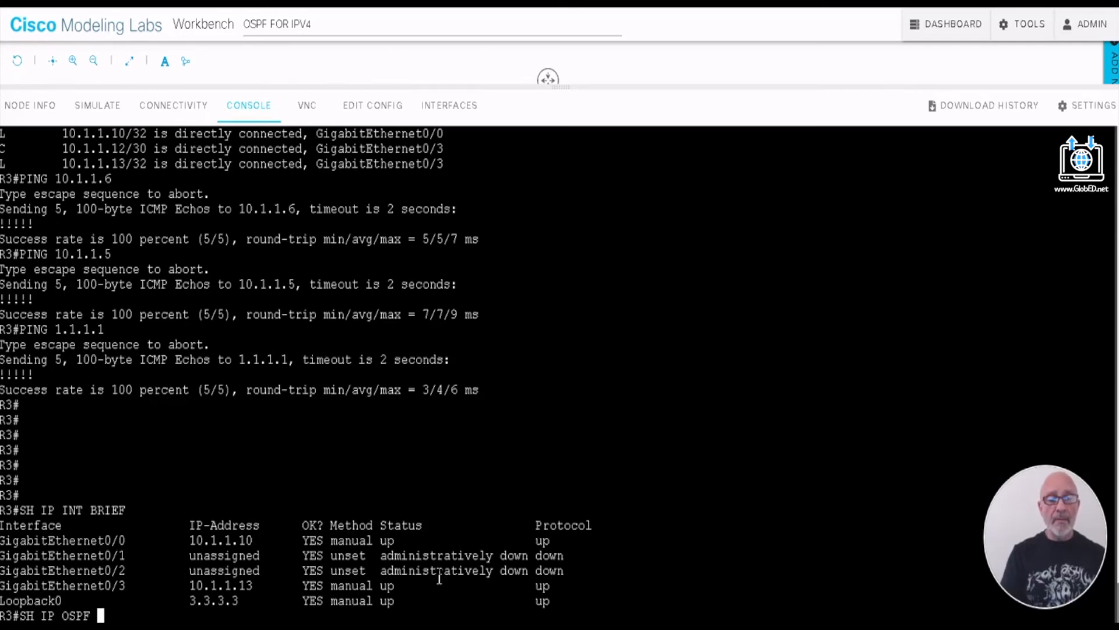
type("INT G0/0")
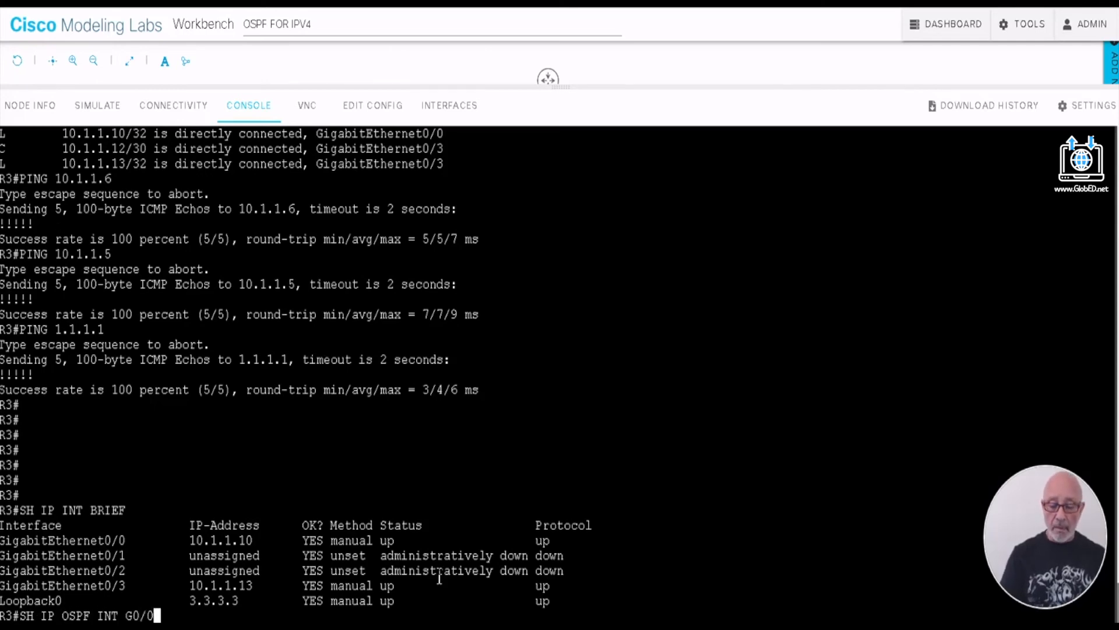
key("Return")
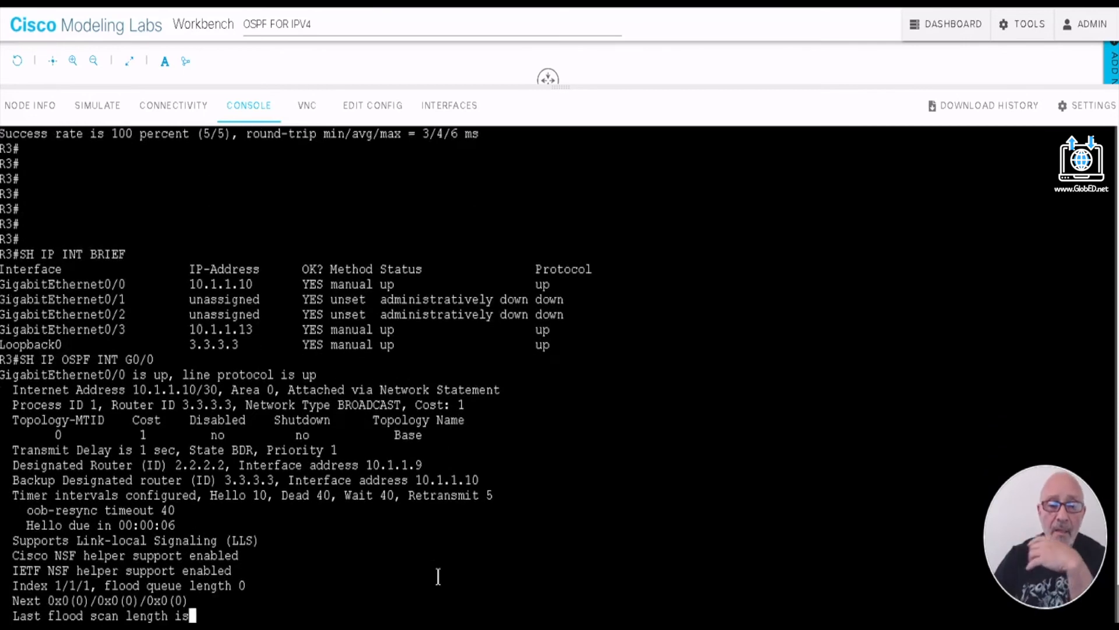
key("Return")
key("Return")
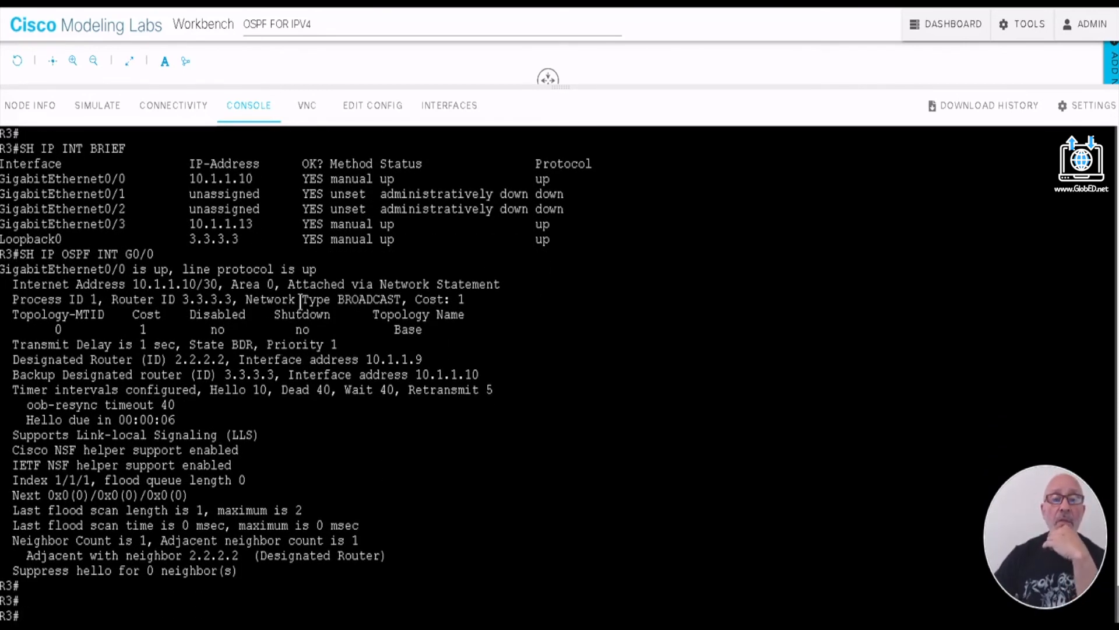
- Examine the network type, router ID, designated and backup designated routers, and hello and dead timers in the G0/0 OSPF output
left_click_drag(245, 301, 389, 300)
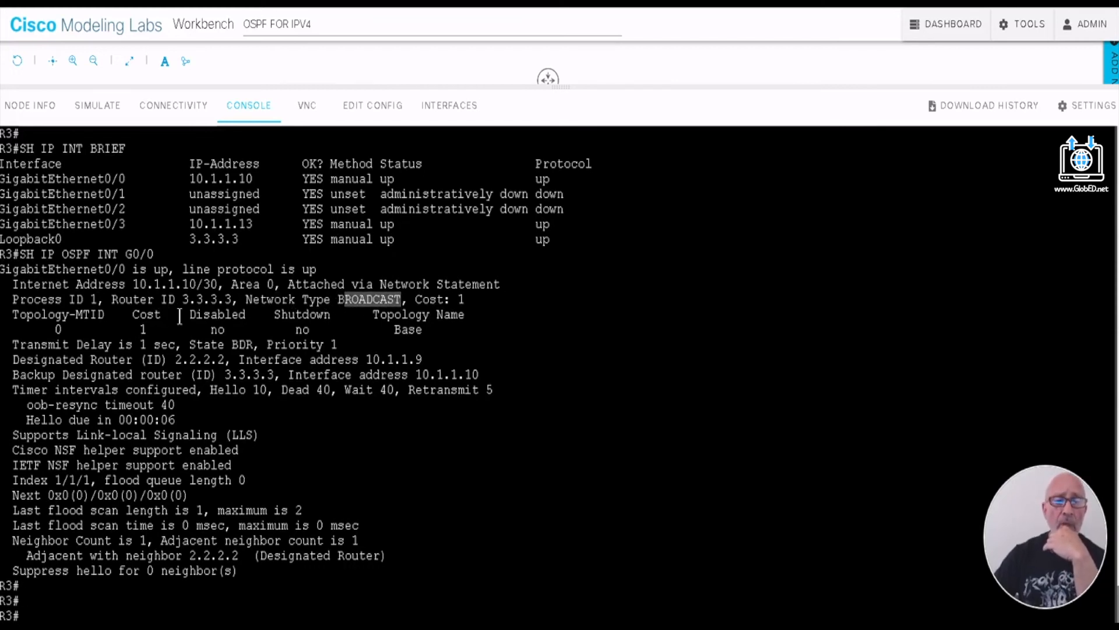
left_click_drag(112, 299, 234, 299)
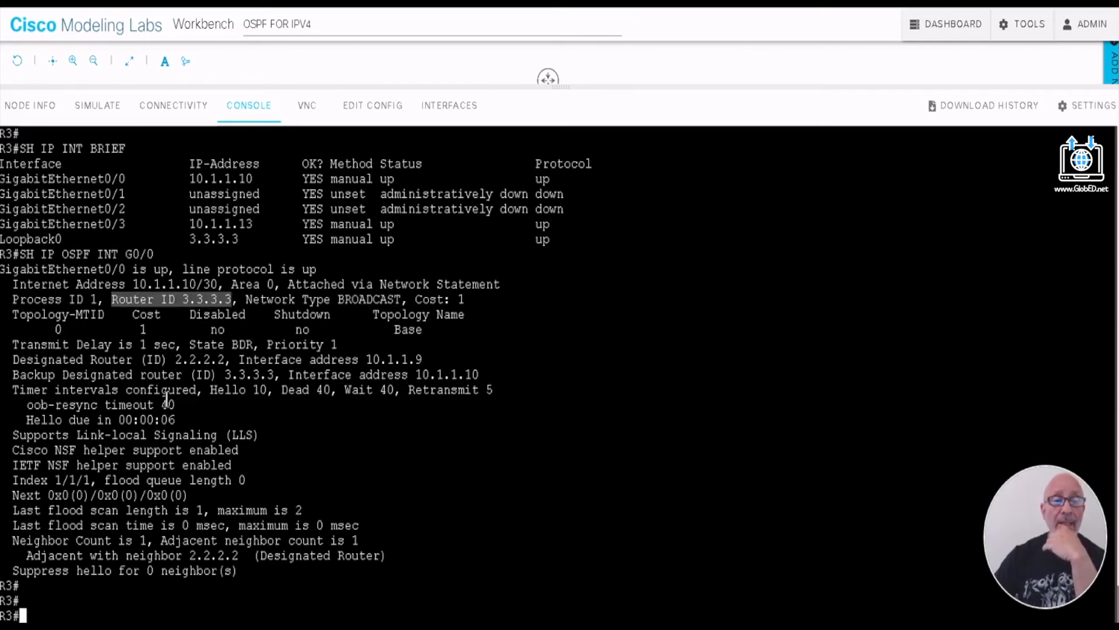
left_click_drag(14, 359, 130, 360)
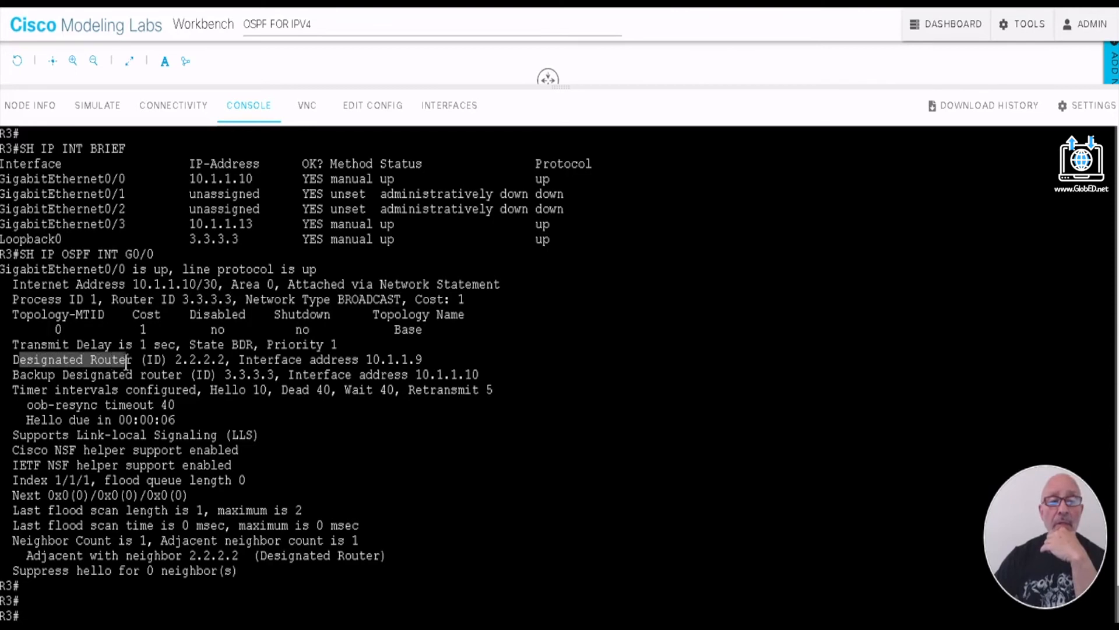
left_click(16, 376)
left_click_drag(16, 376, 146, 376)
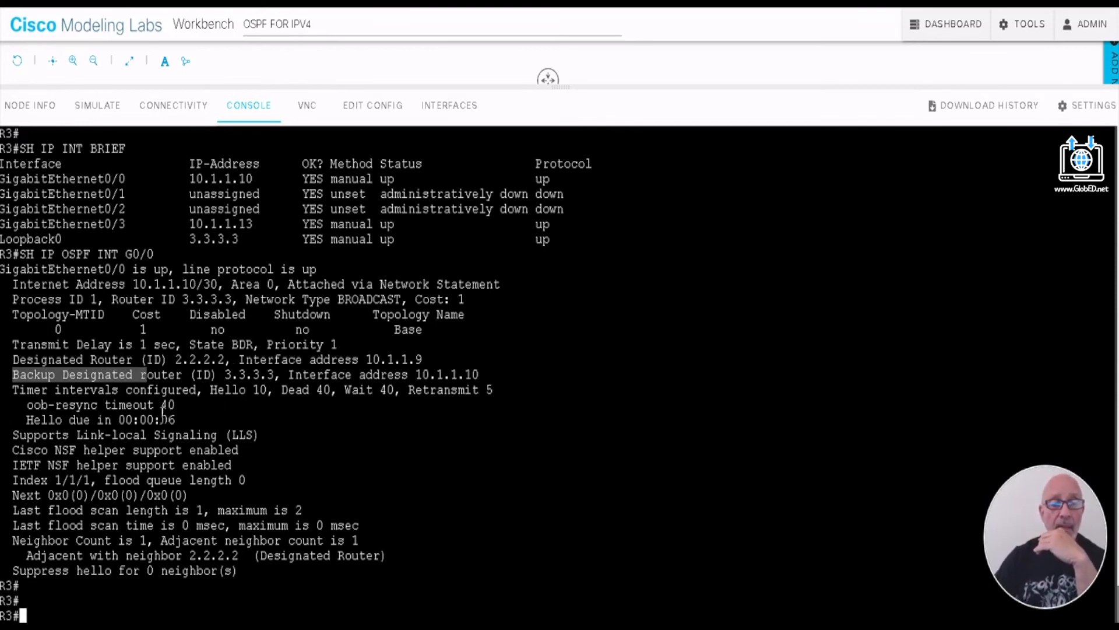
left_click_drag(209, 389, 327, 390)
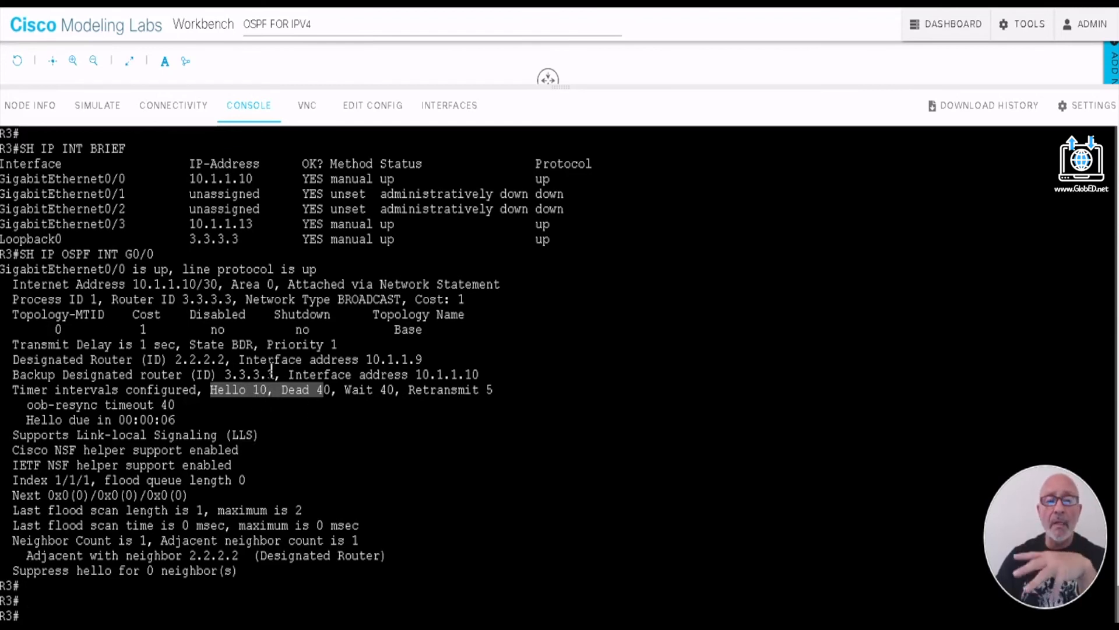
left_click_drag(247, 297, 401, 299)
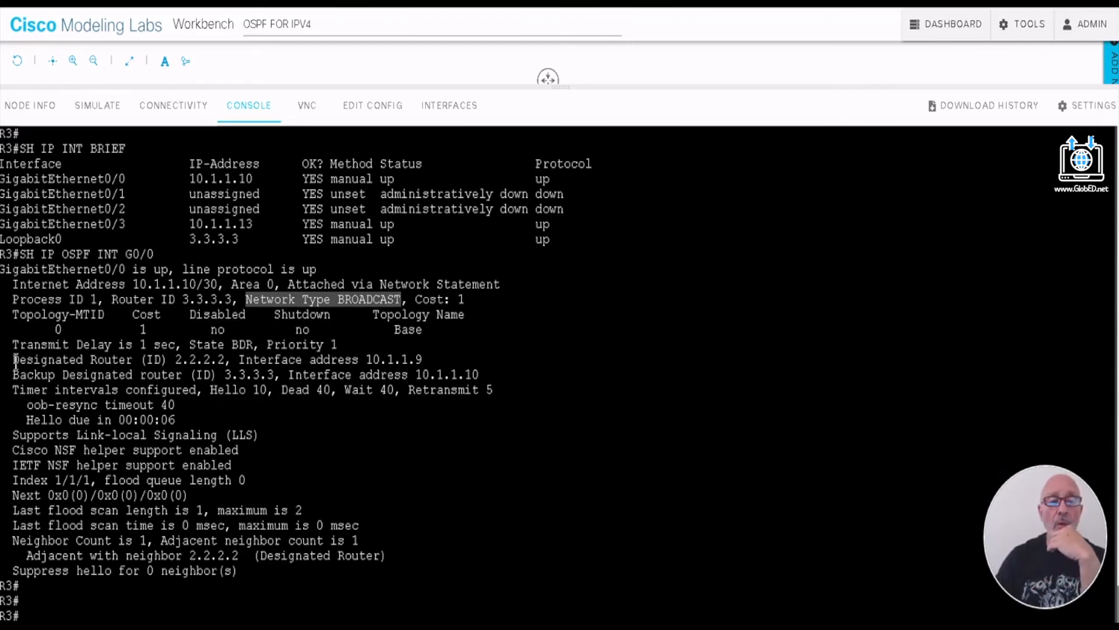
left_click_drag(13, 359, 274, 385)
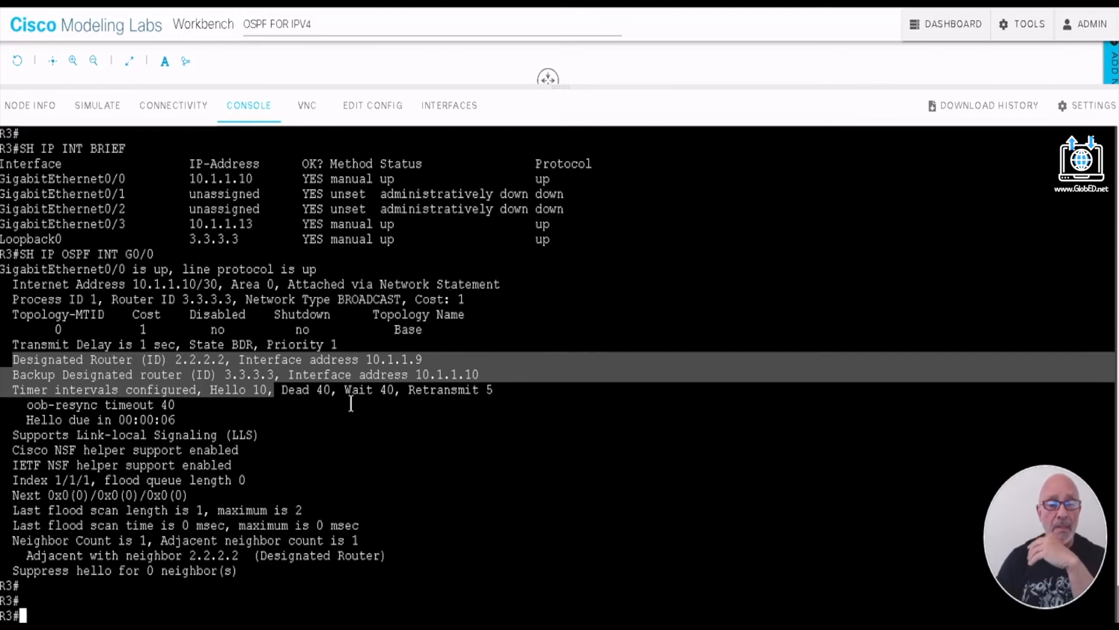
left_click(150, 597)
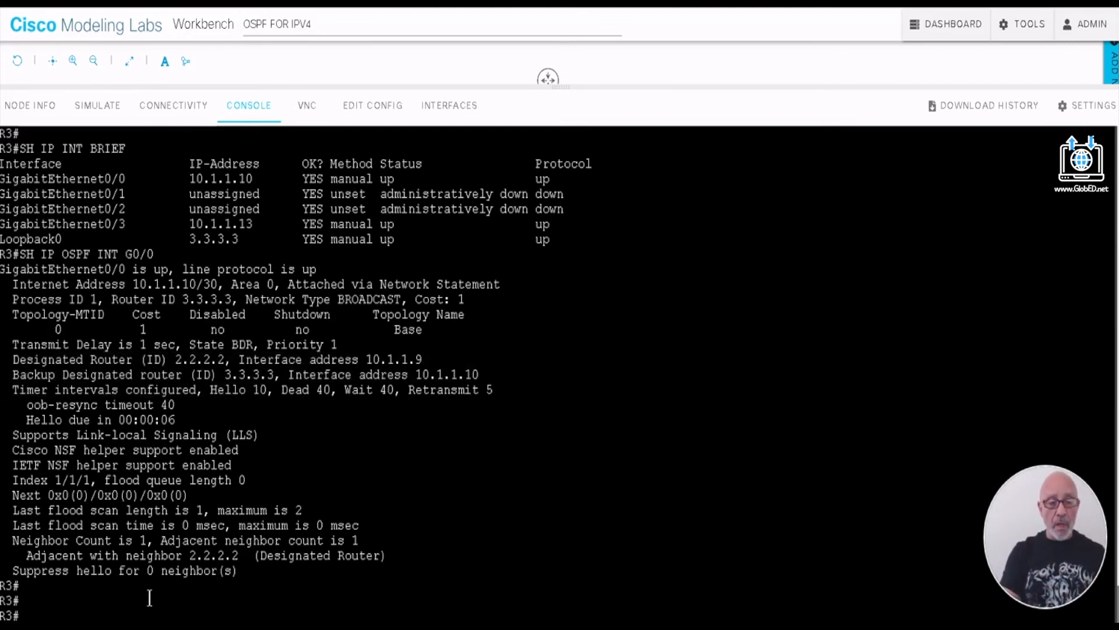
- Display R3's OSPF neighbor table with SH IP OSPF NEIGHBOR
type("S")
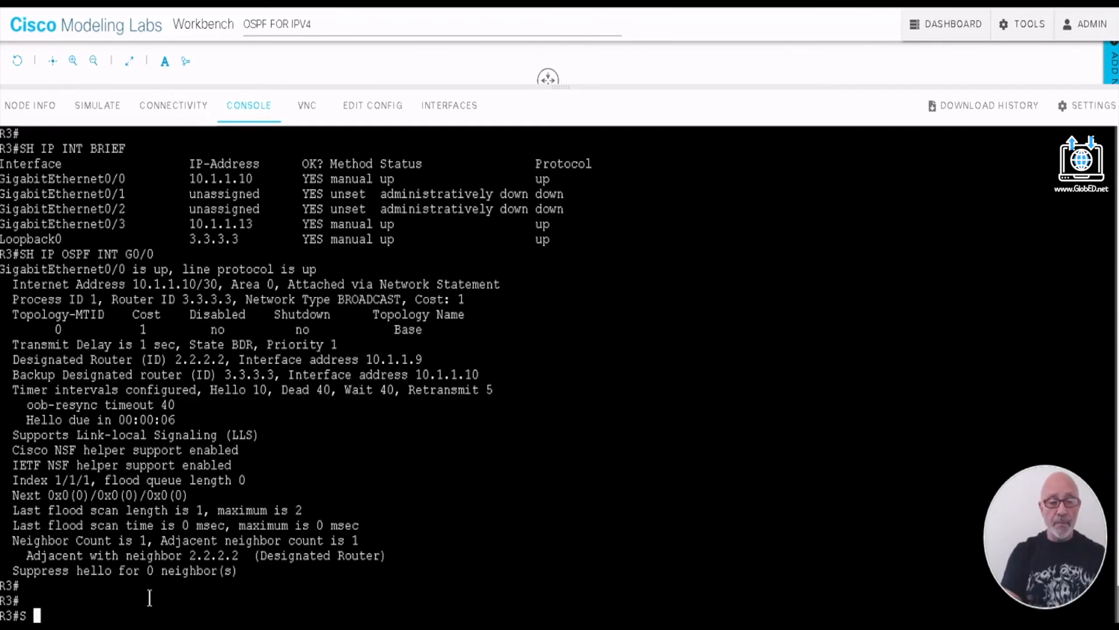
type("H IP SOFP")
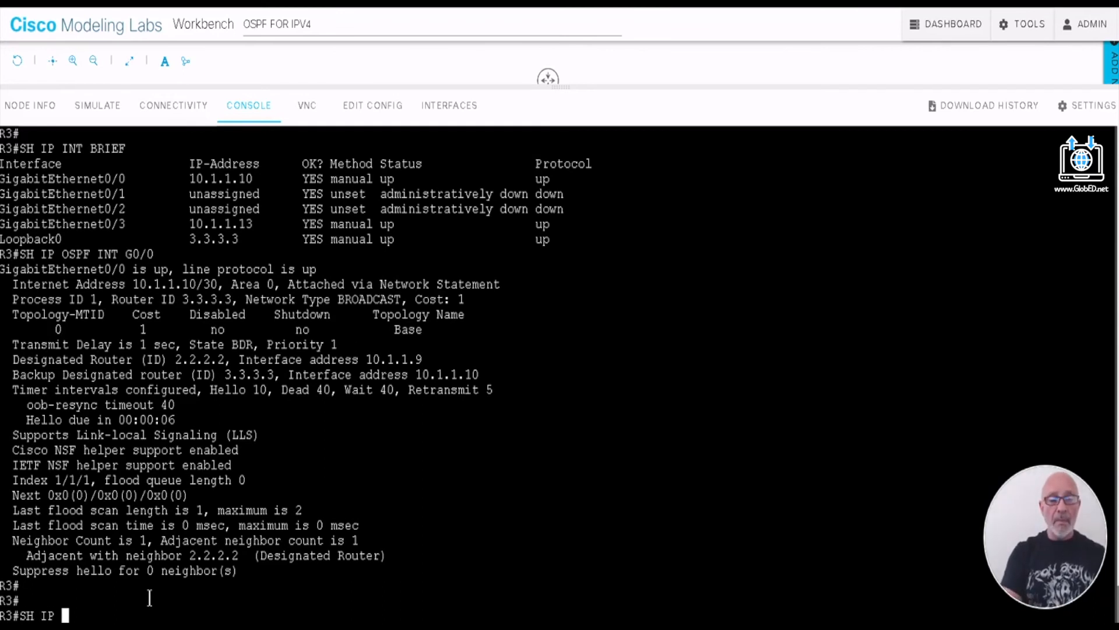
key("BackSpace")
key("BackSpace")
key("BackSpace")
key("BackSpace")
key("BackSpace")
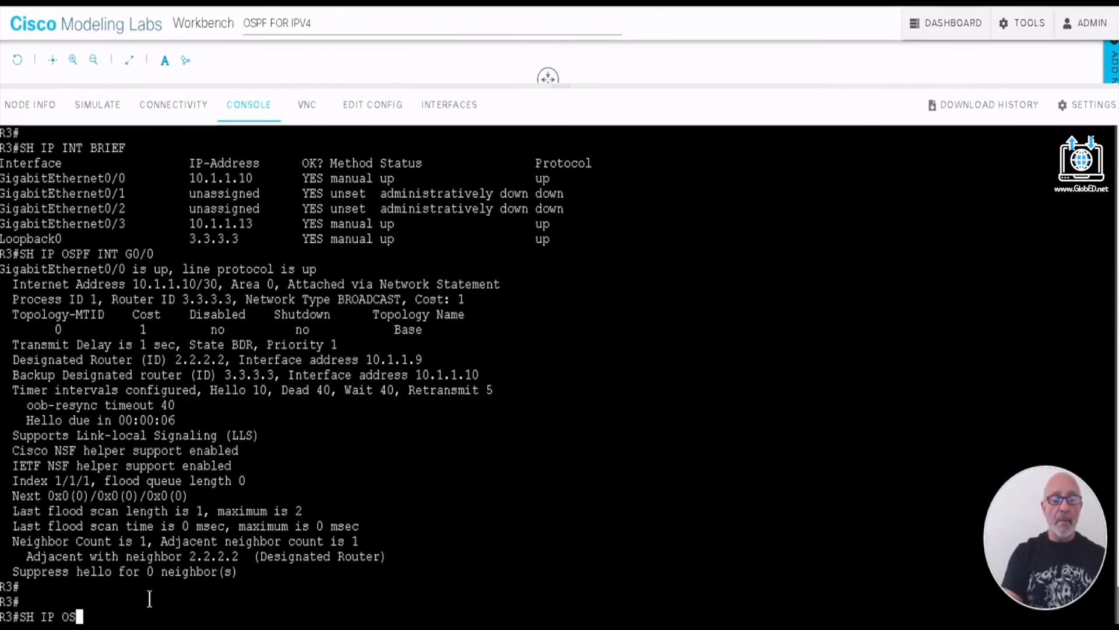
type("OSPF NEI")
key("Tab")
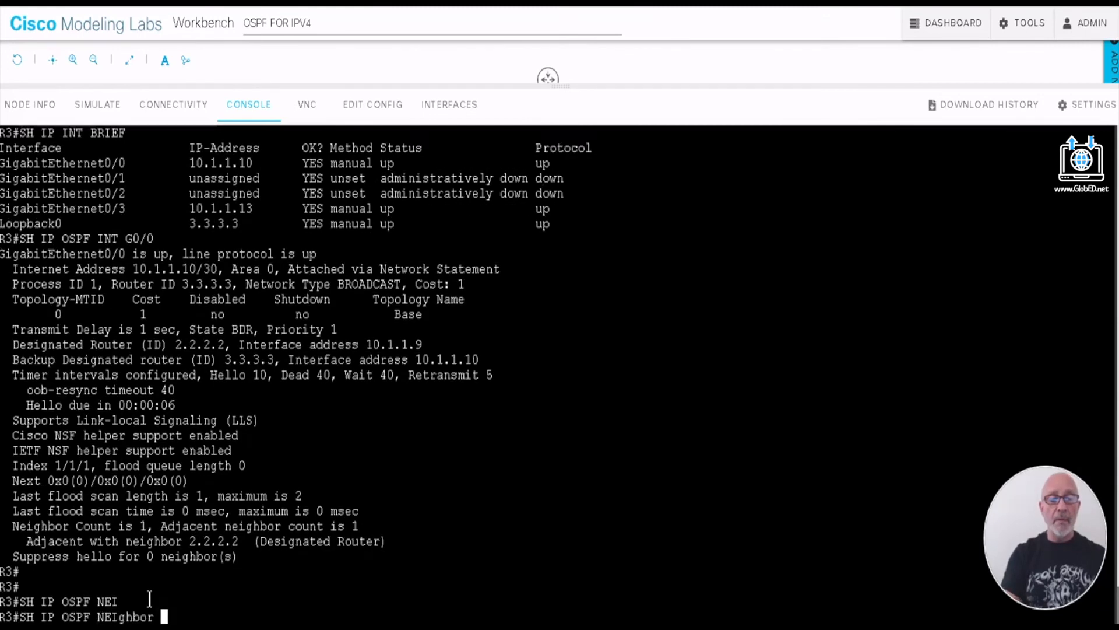
key("Return")
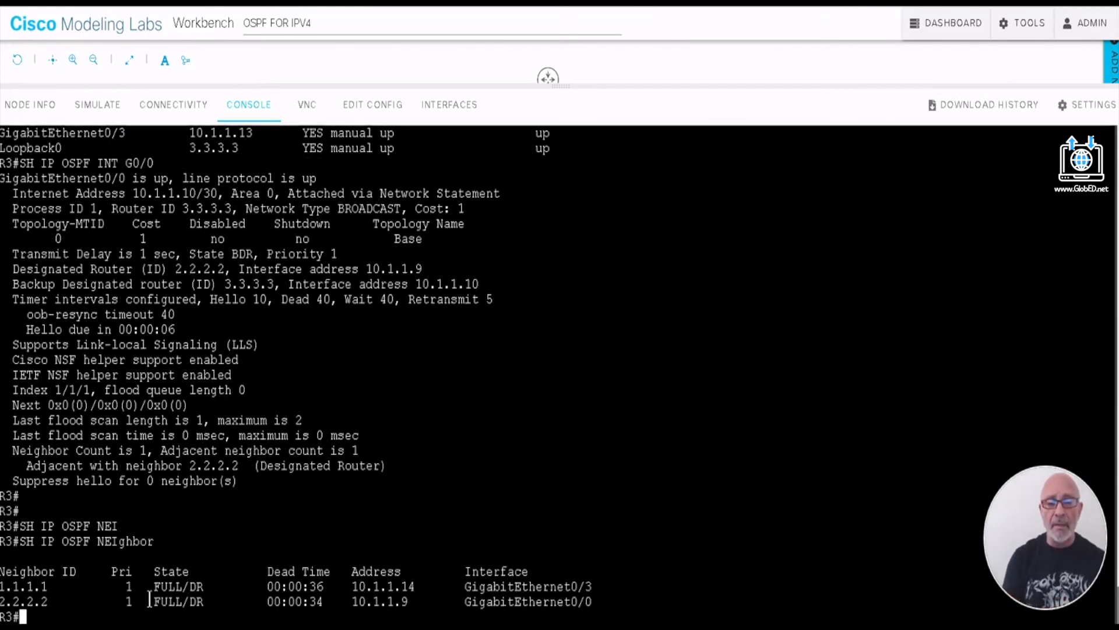